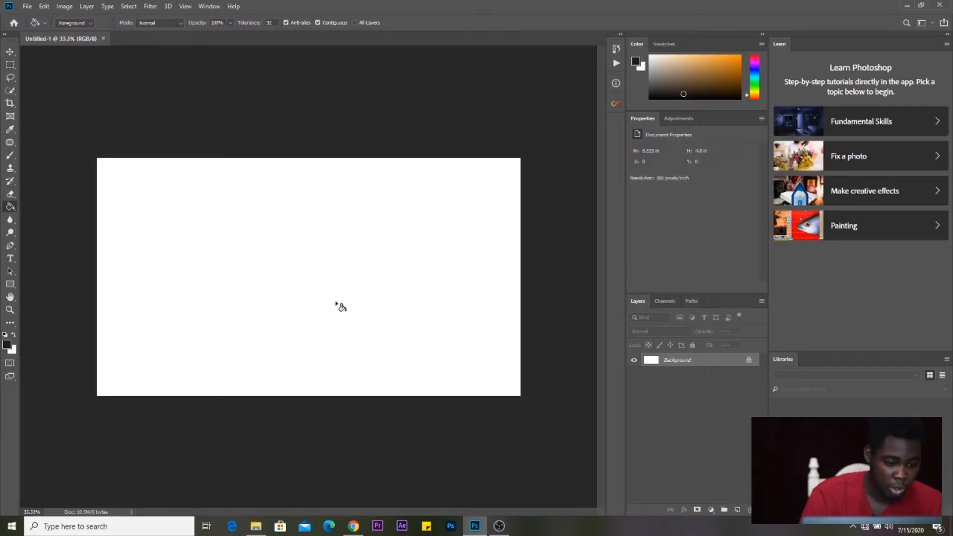
- Draw a wide 2572 × 337 px dark rectangle band across the middle of the canvas
key(z)
right_click(337, 301)
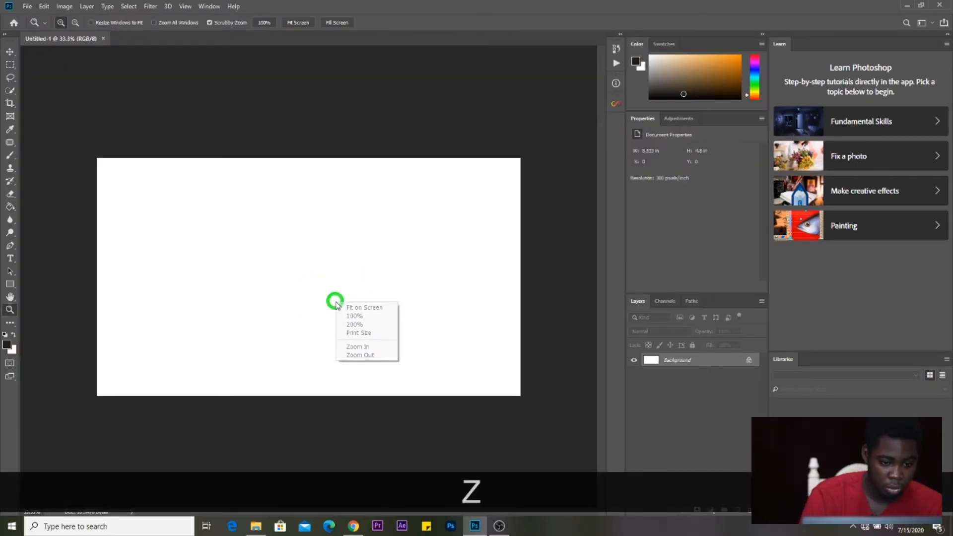
click(350, 310)
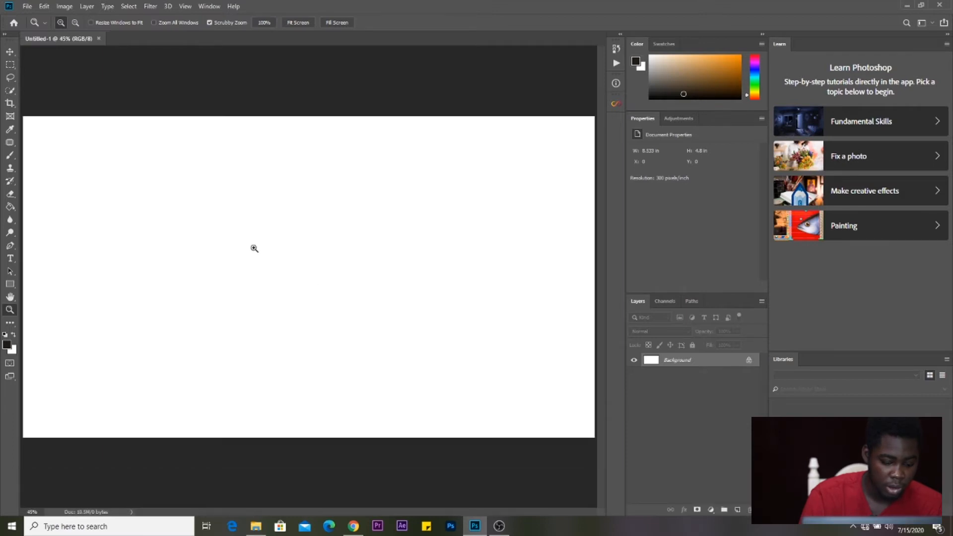
key(v)
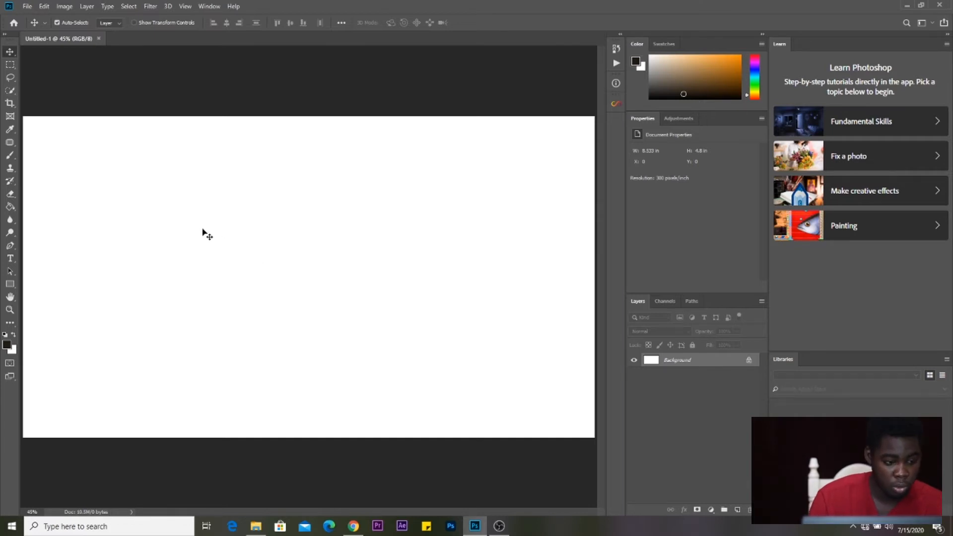
click(14, 287)
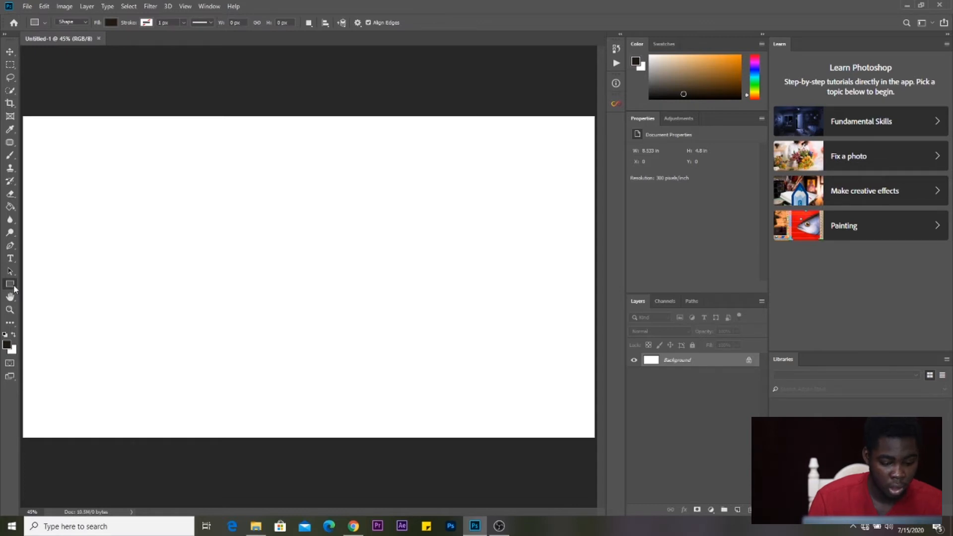
key(u)
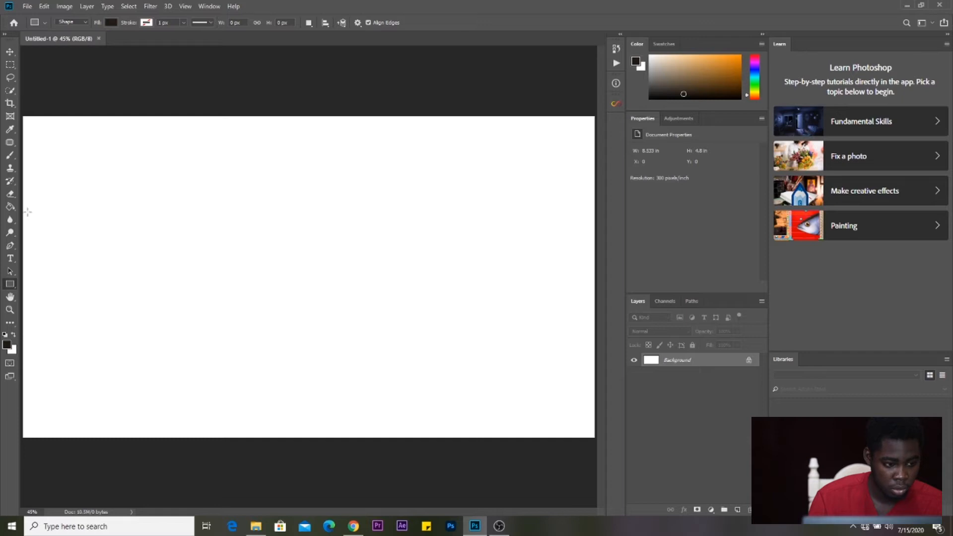
drag(21, 238, 596, 314)
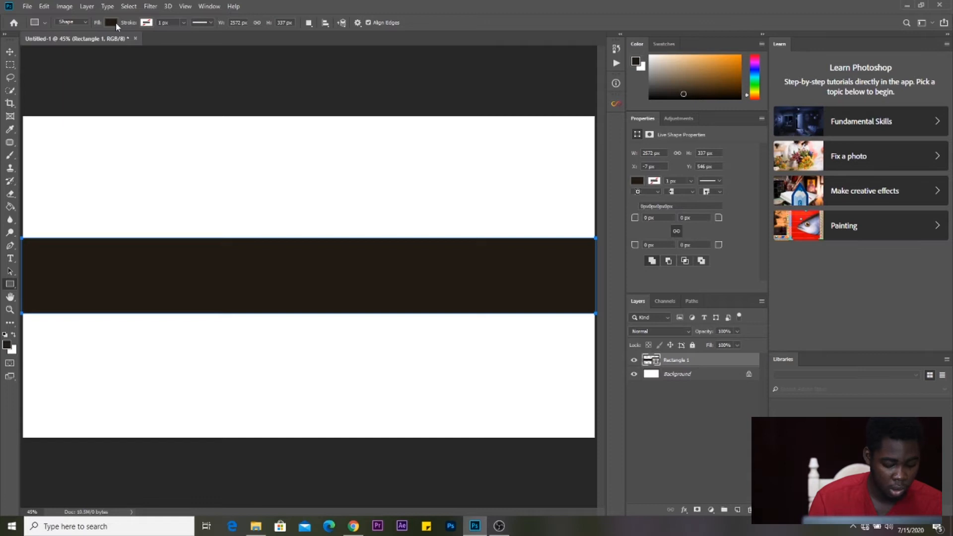
- Give Rectangle 1 no fill and a red 7.41 px stroke outline
click(115, 23)
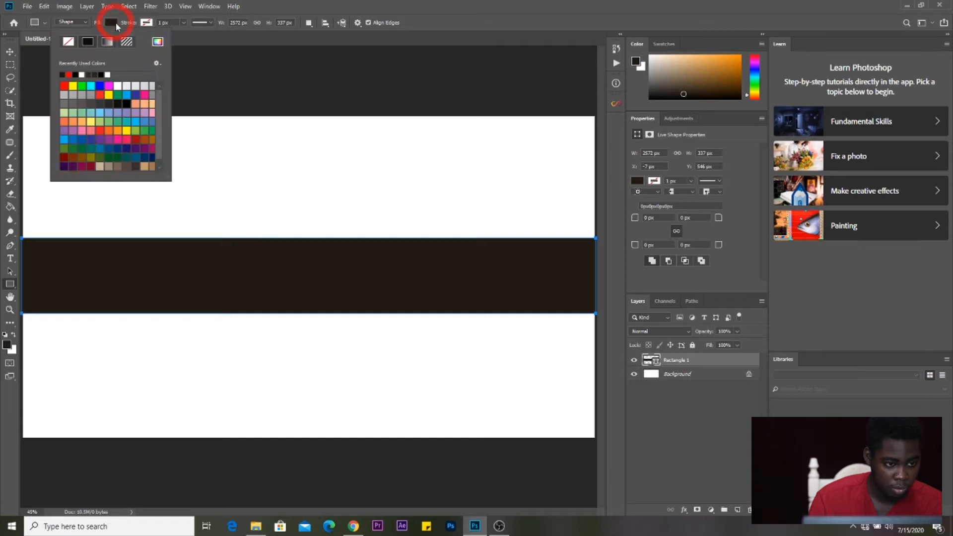
click(67, 42)
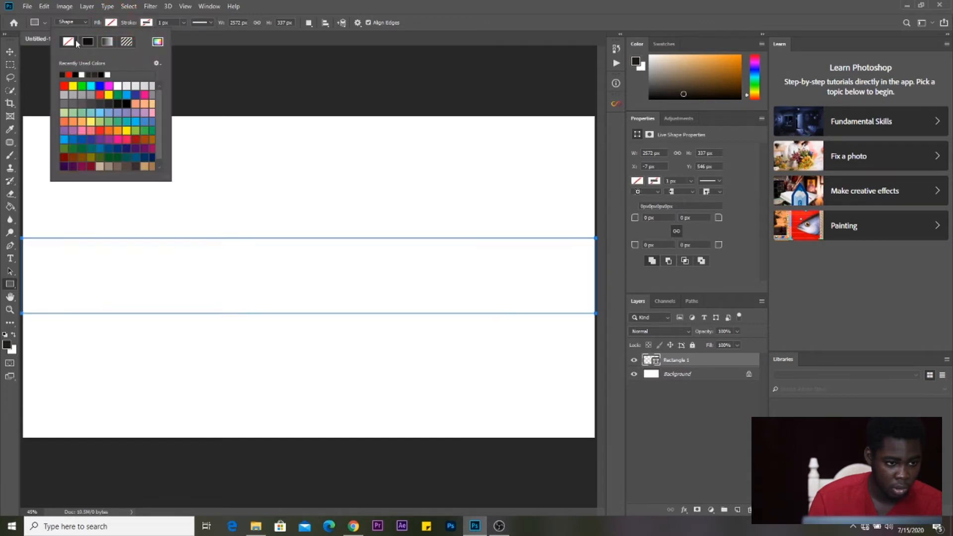
click(146, 22)
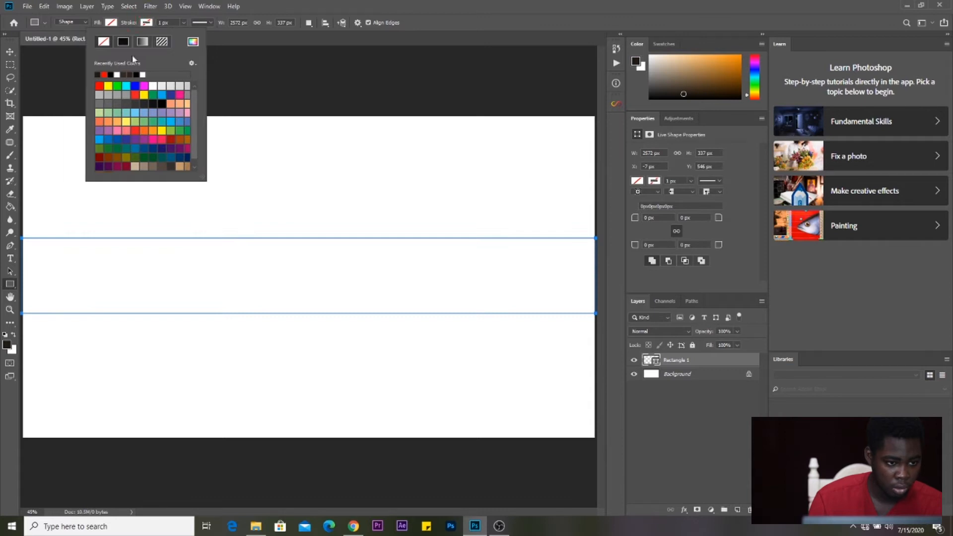
click(100, 86)
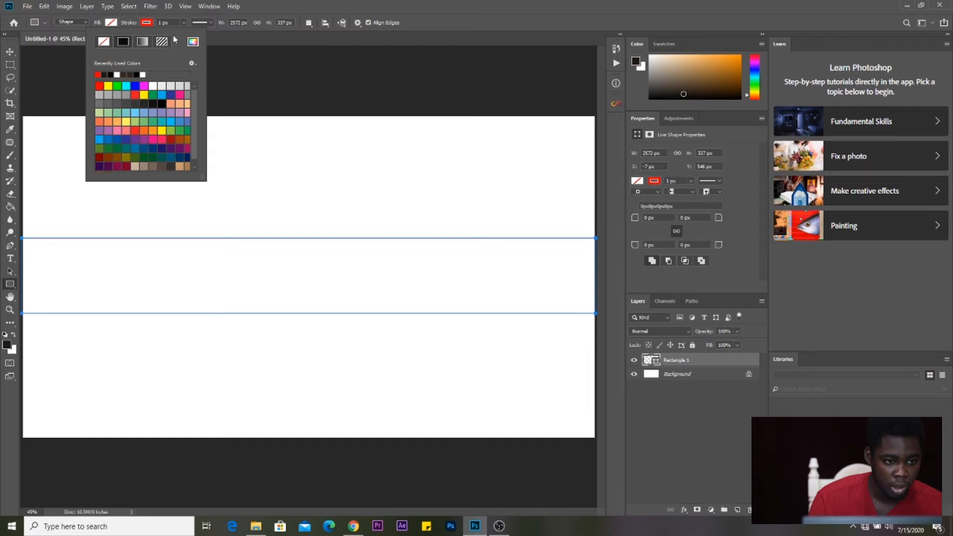
click(184, 23)
click(183, 23)
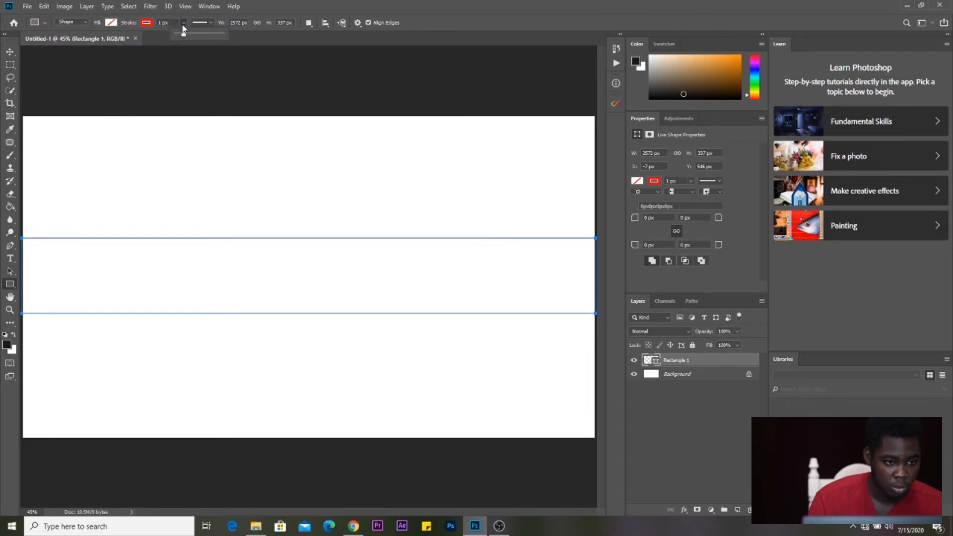
drag(184, 35, 191, 37)
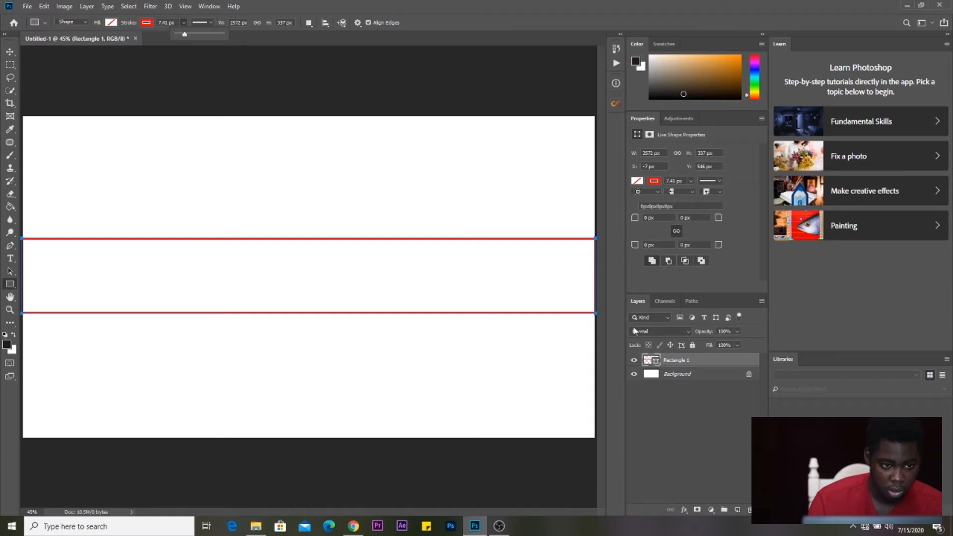
key(Return)
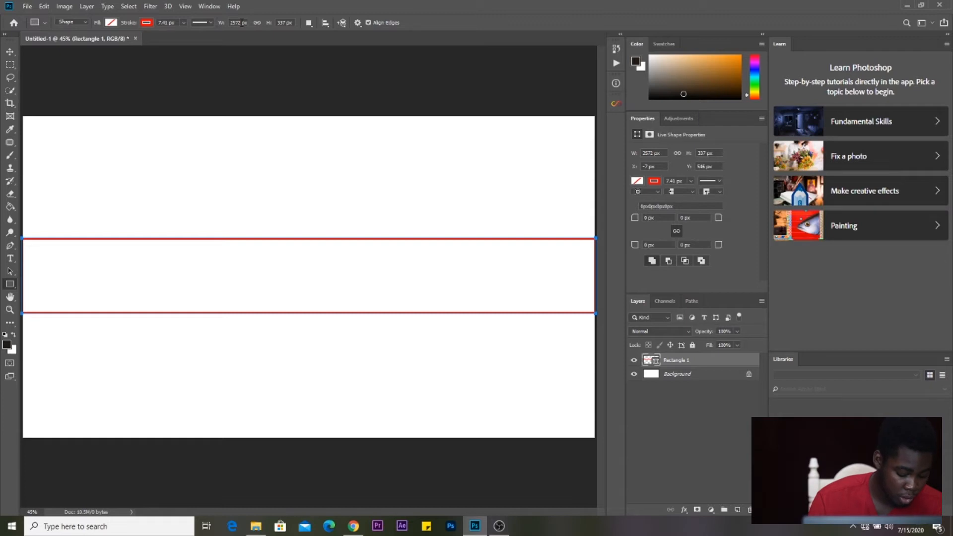
click(241, 22)
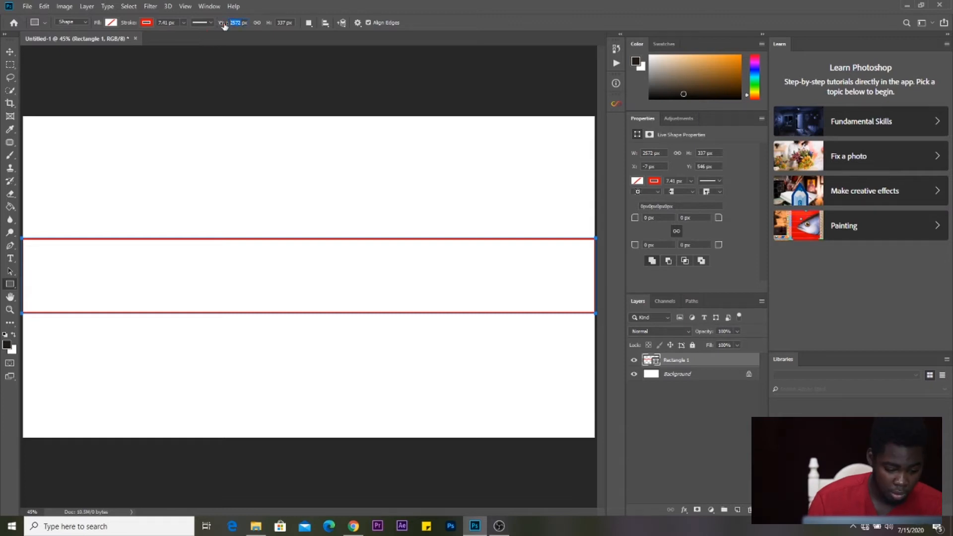
- Resize the rectangle to 2560 × 423 px
text(2560)
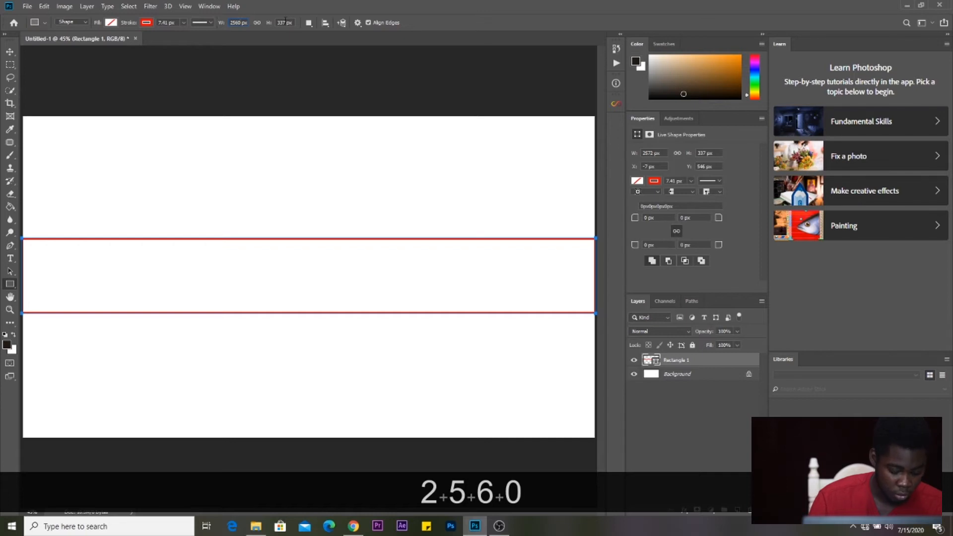
key(Tab)
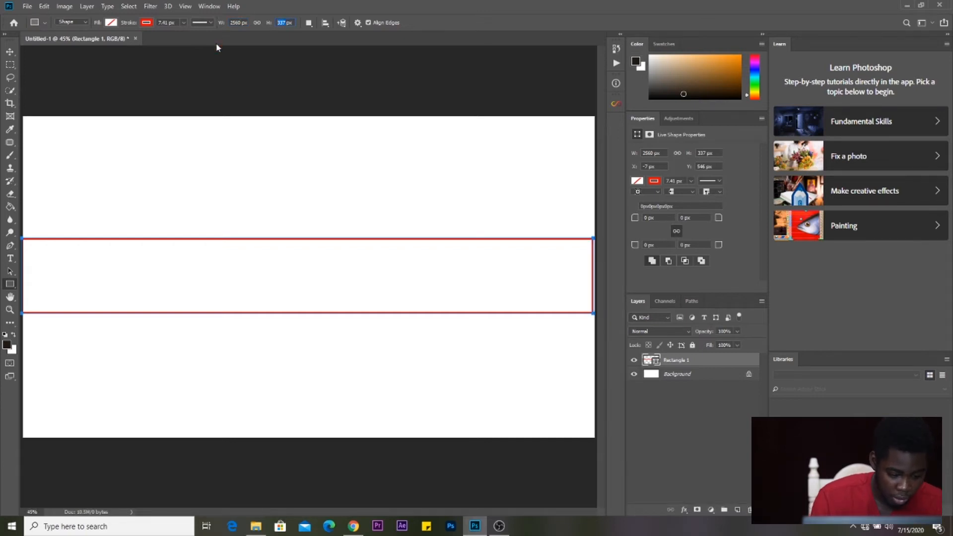
text(423)
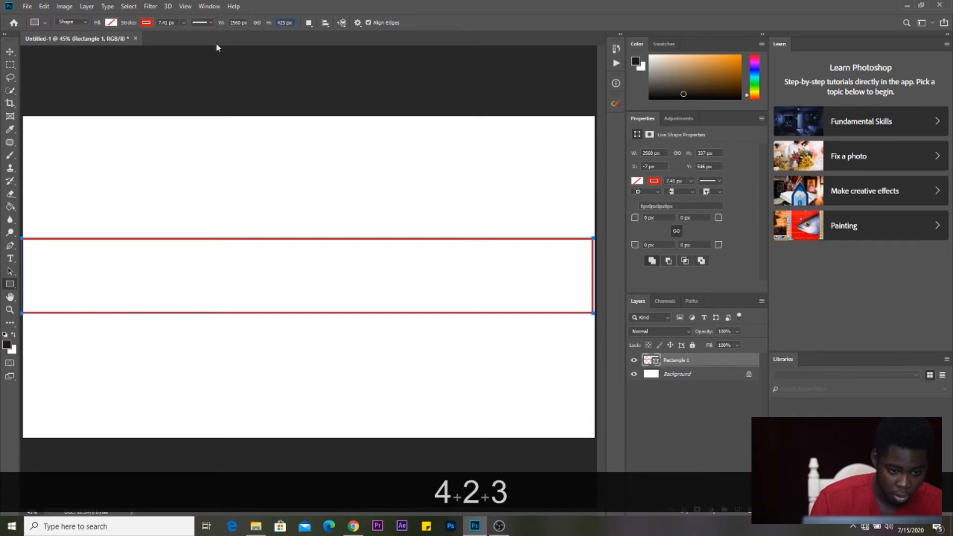
key(Return)
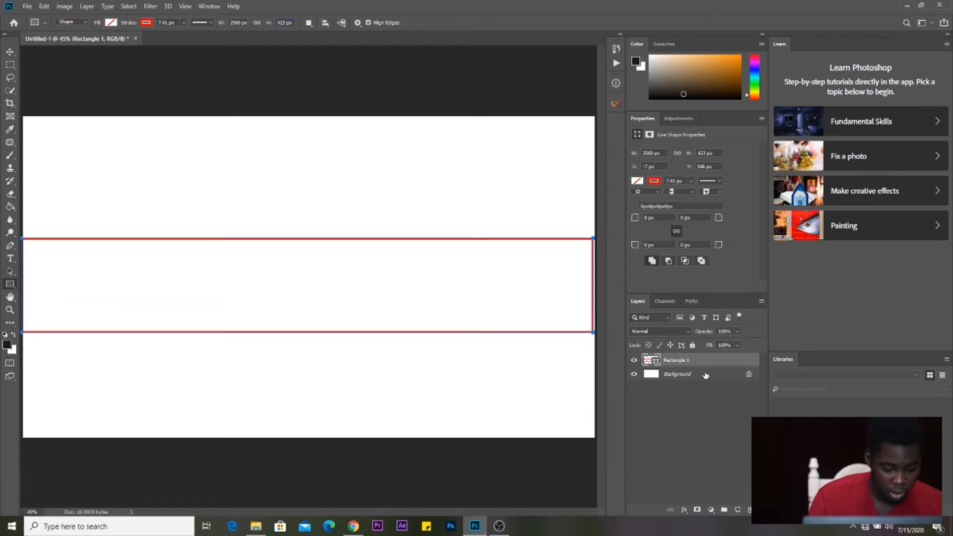
- Centre Rectangle 1 horizontally and vertically on the canvas using the Background layer
key(ctrl)
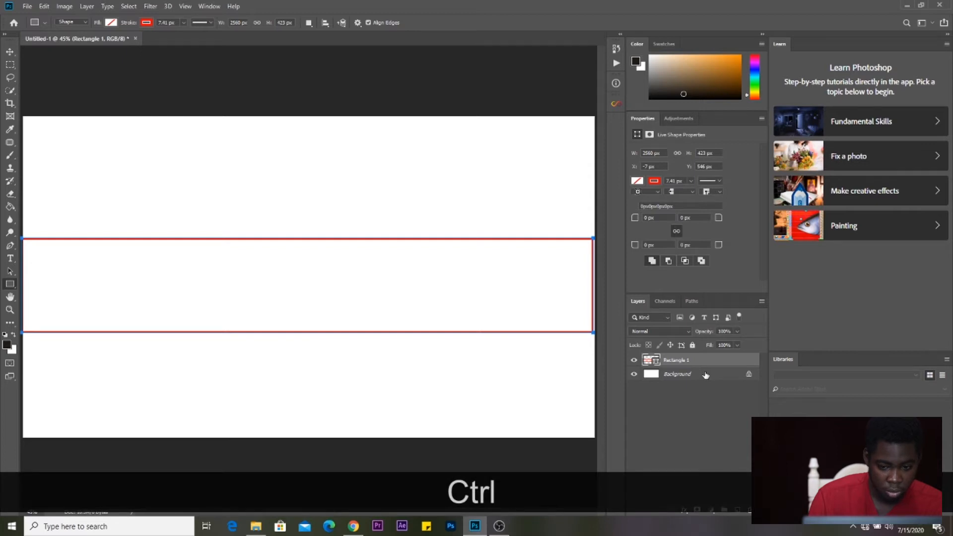
ctrl+click(705, 374)
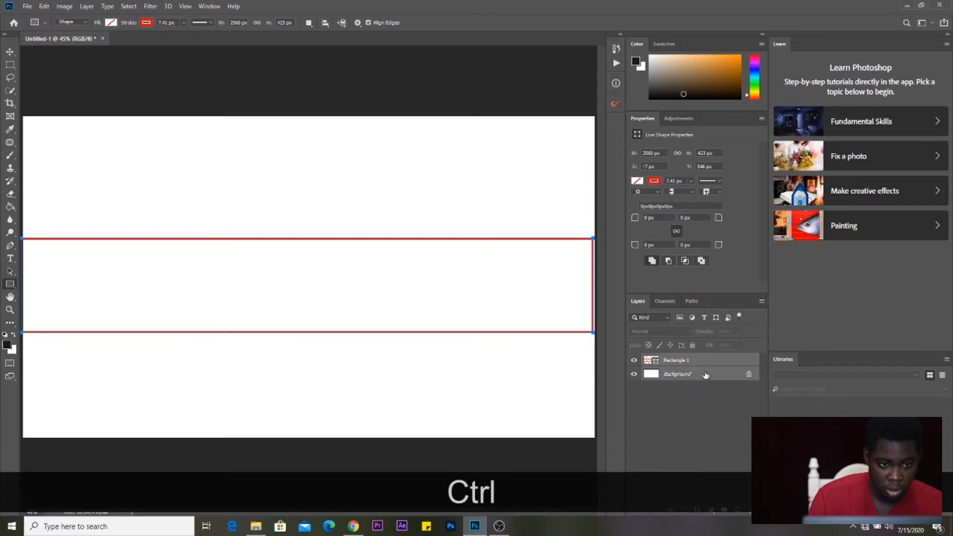
key(v)
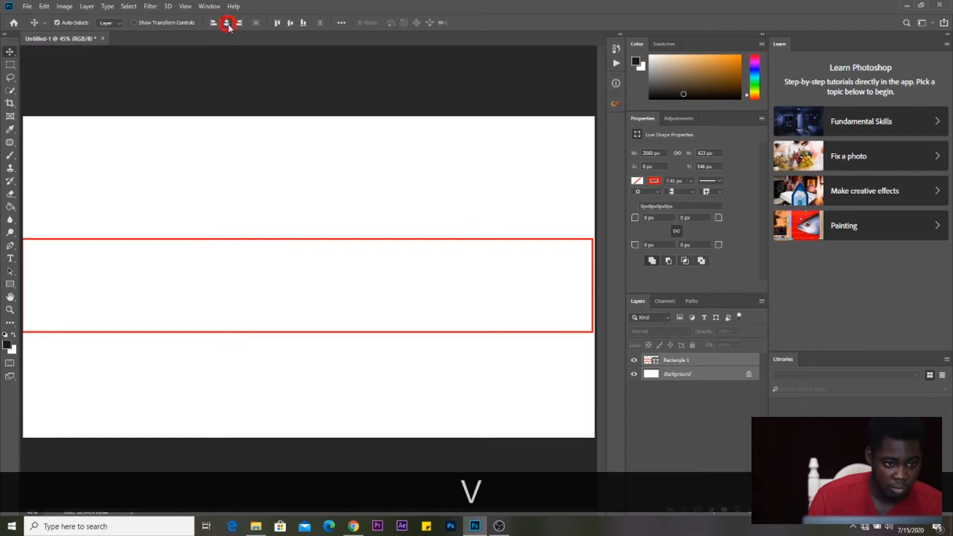
click(226, 24)
click(290, 23)
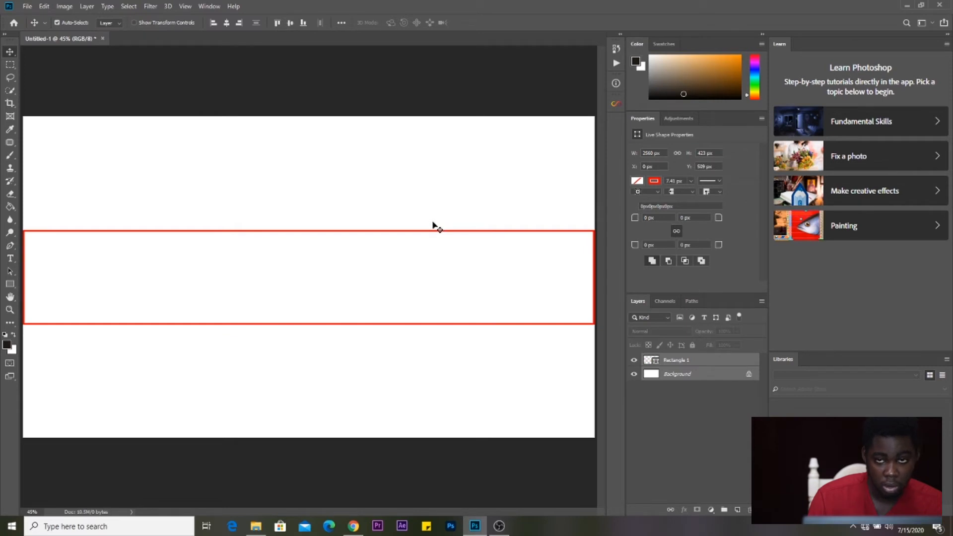
click(708, 375)
click(698, 363)
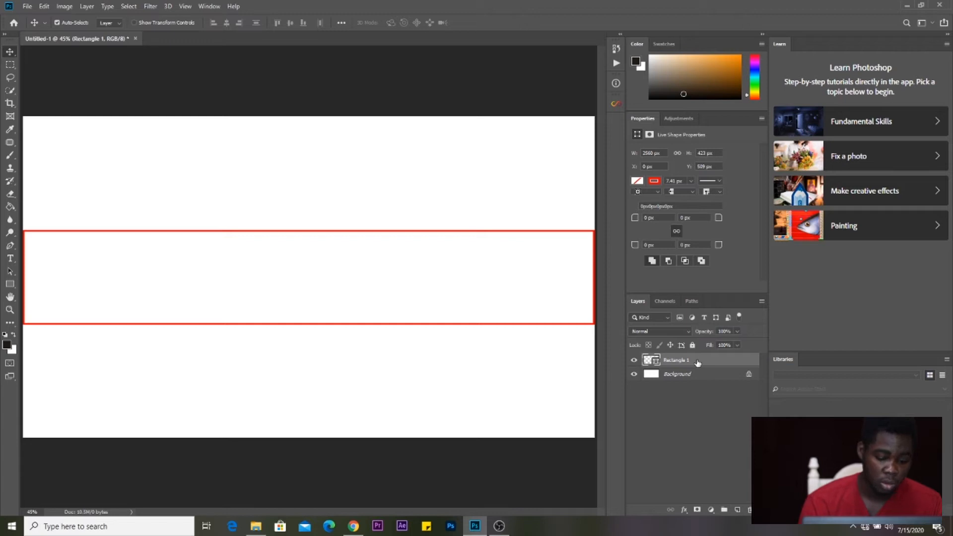
- Duplicate Rectangle 1 and set the copy's width to 1540 px
click(698, 363)
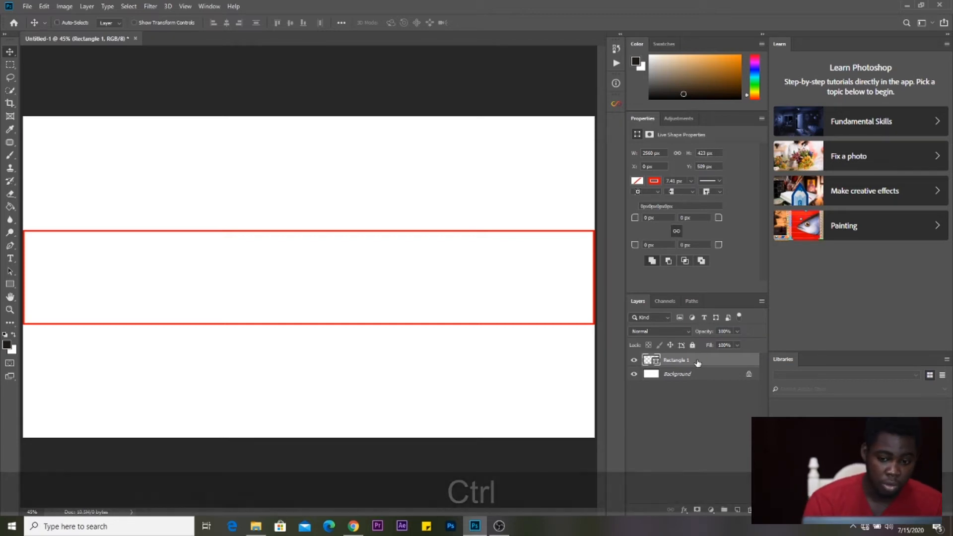
key(ctrl+j)
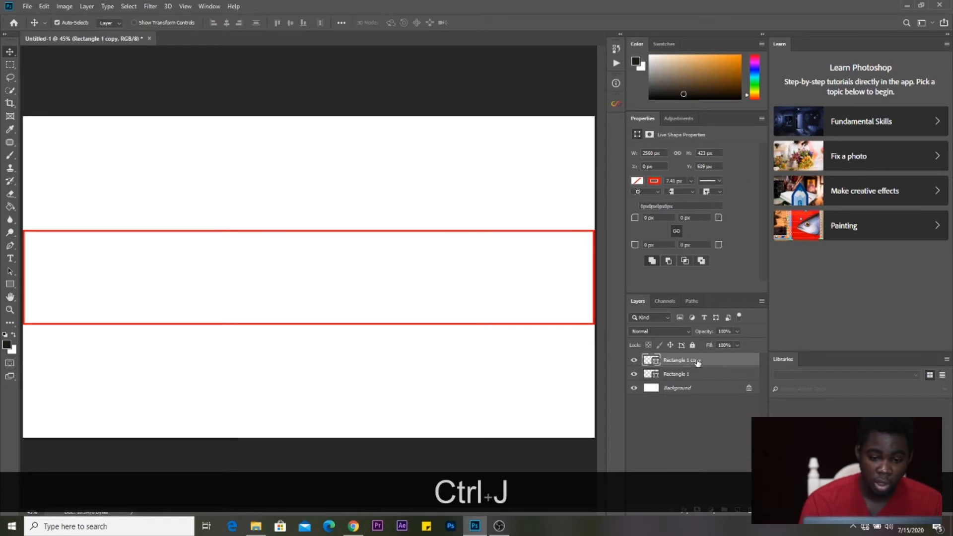
key(u)
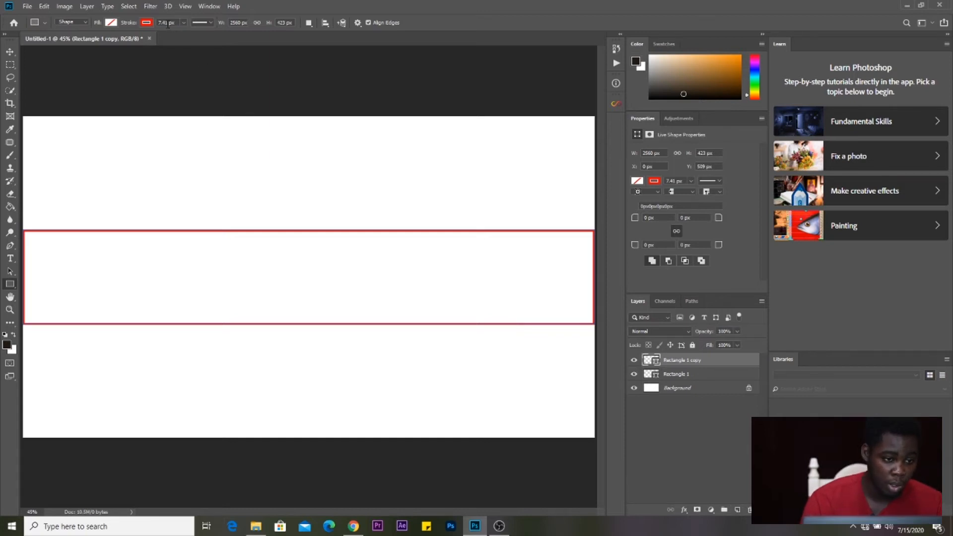
click(241, 24)
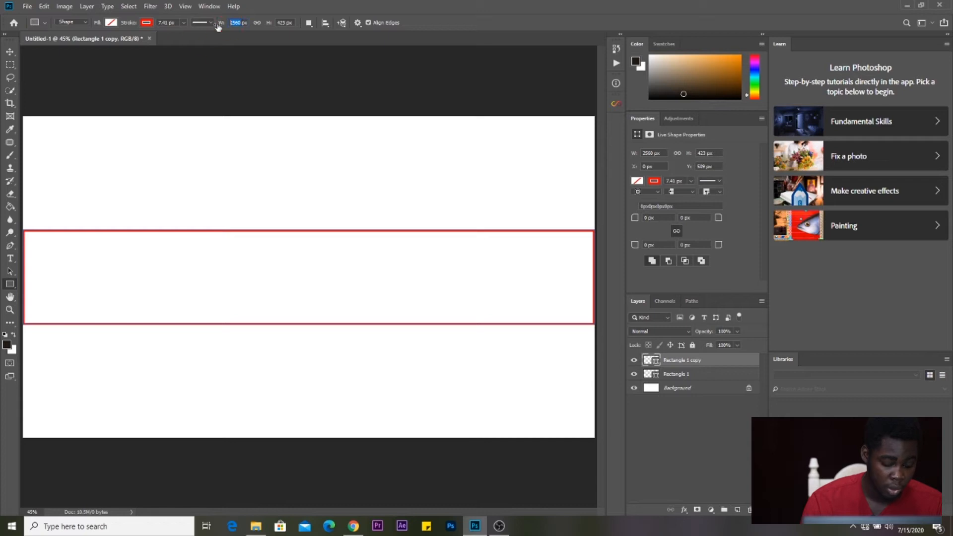
text(154)
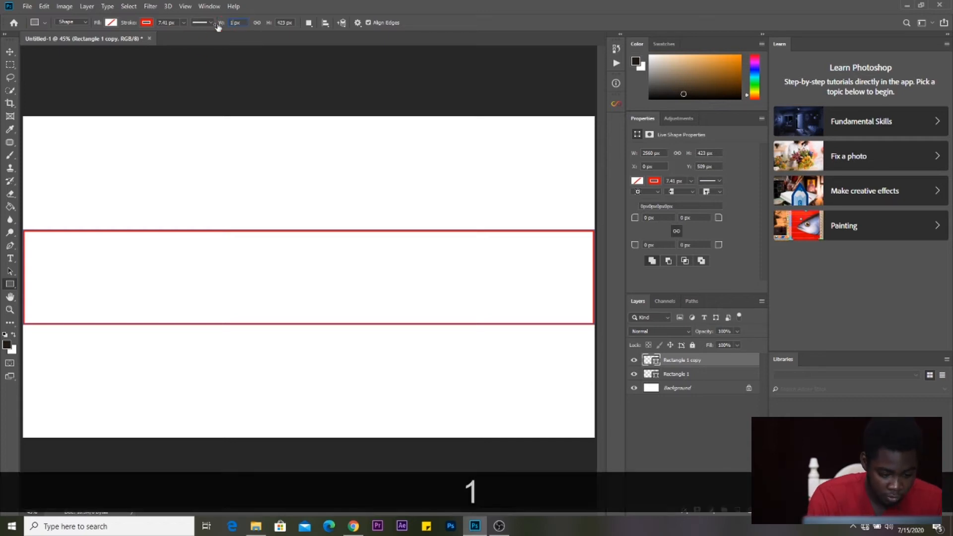
text(0)
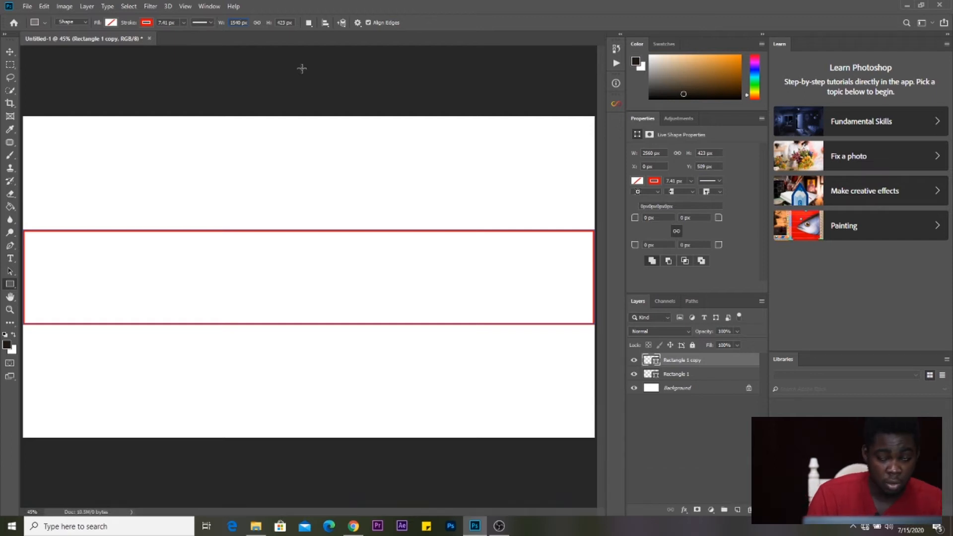
key(Return)
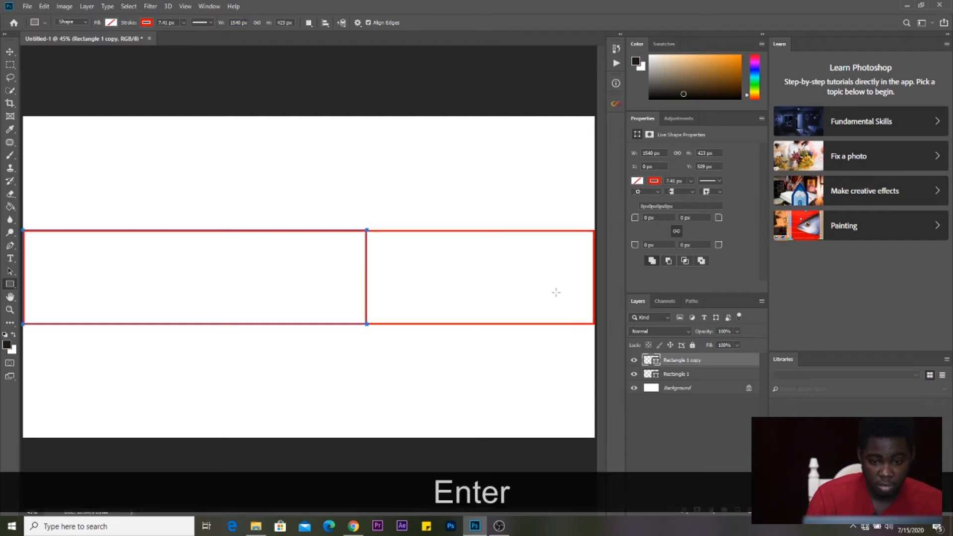
- Centre the 1540 px rectangle copy horizontally on the canvas
key(ctrl)
ctrl+click(696, 388)
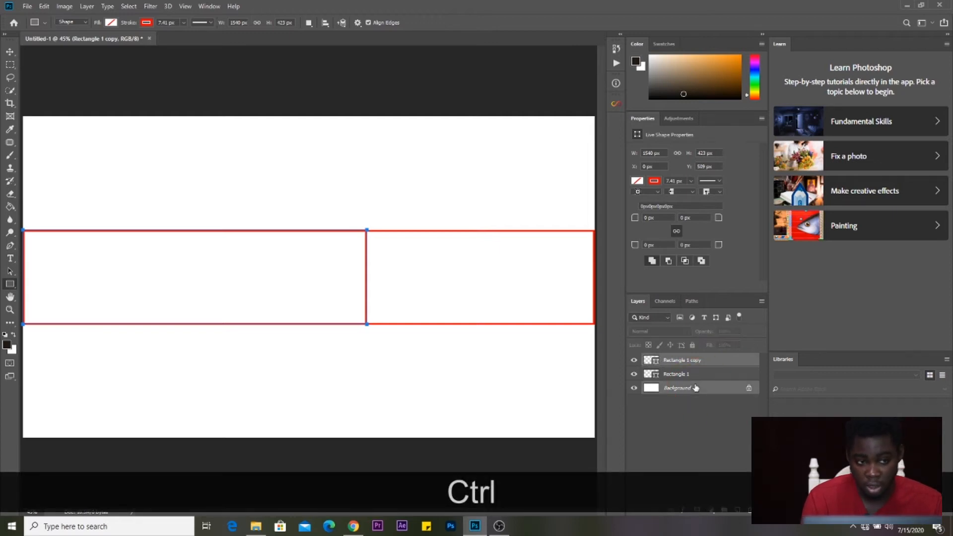
key(ctrl+v)
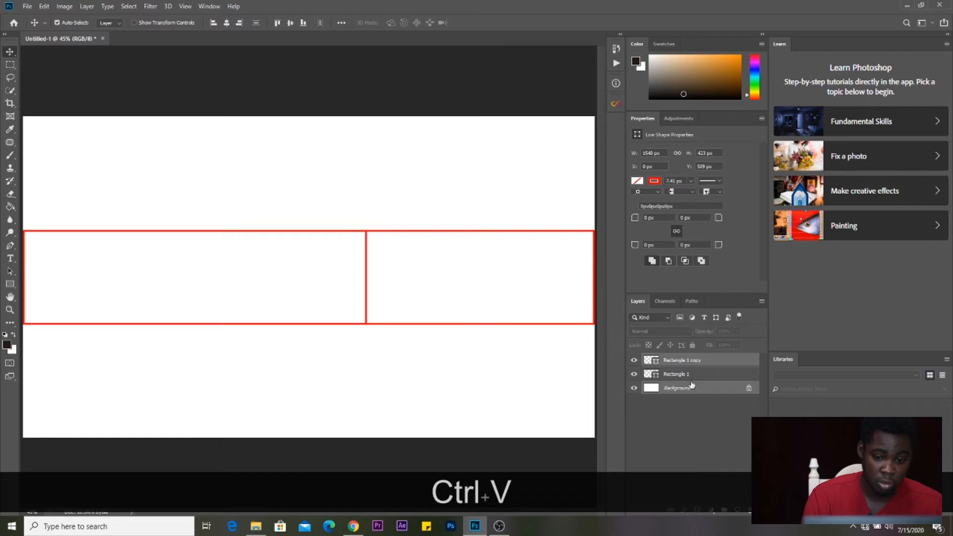
click(226, 23)
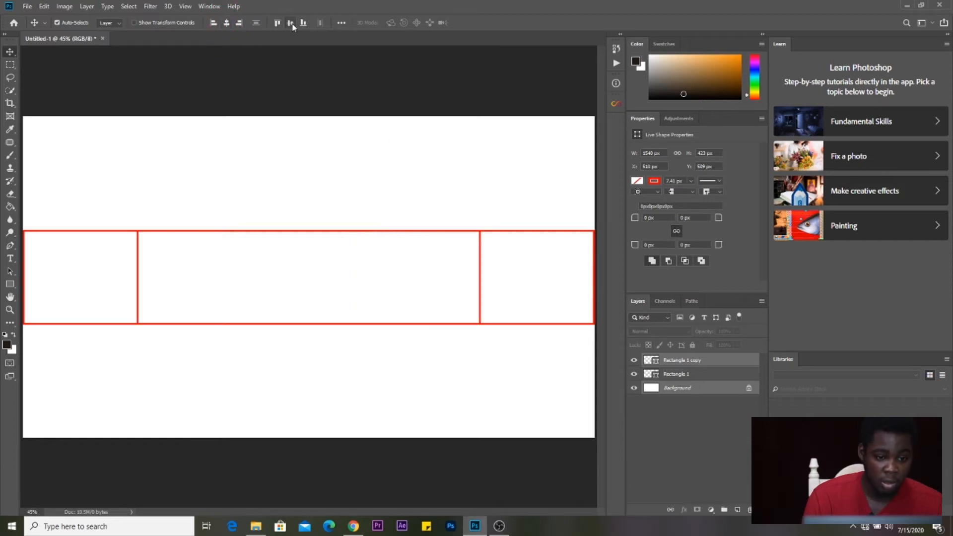
click(718, 390)
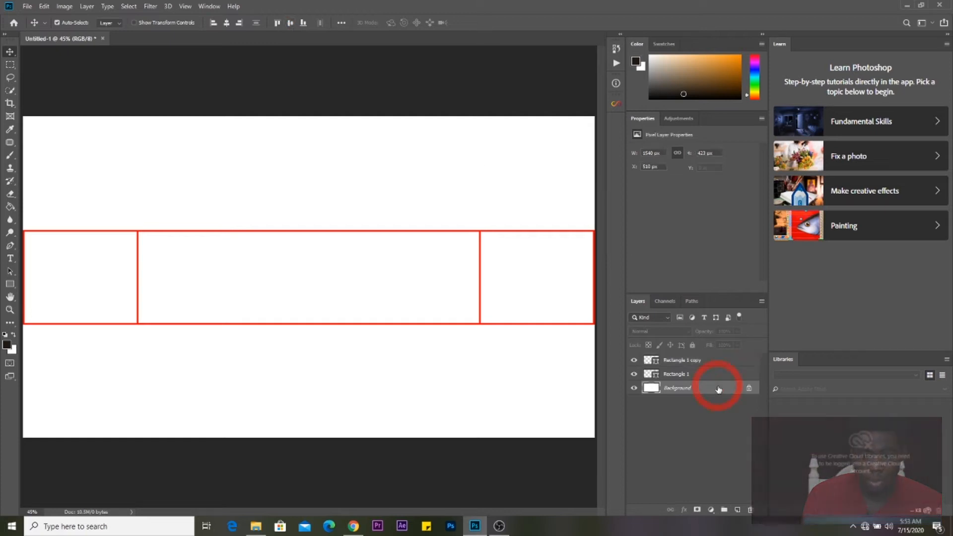
- Unlock the Background layer so it becomes the editable Layer 0
click(749, 388)
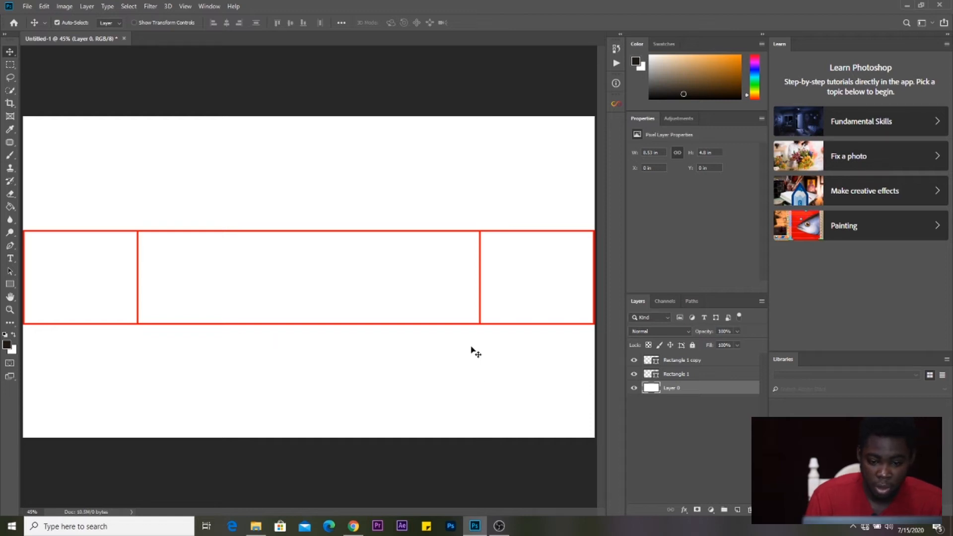
key(g)
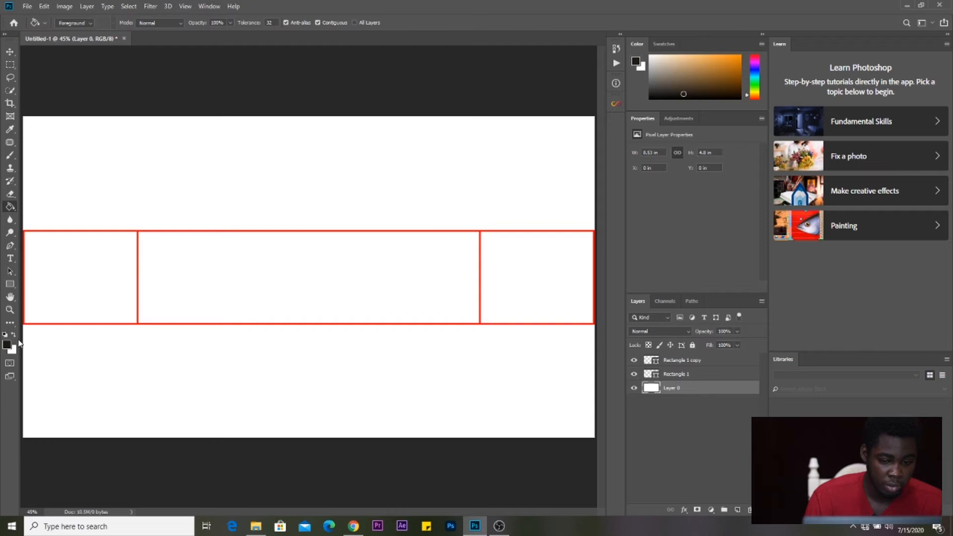
click(24, 8)
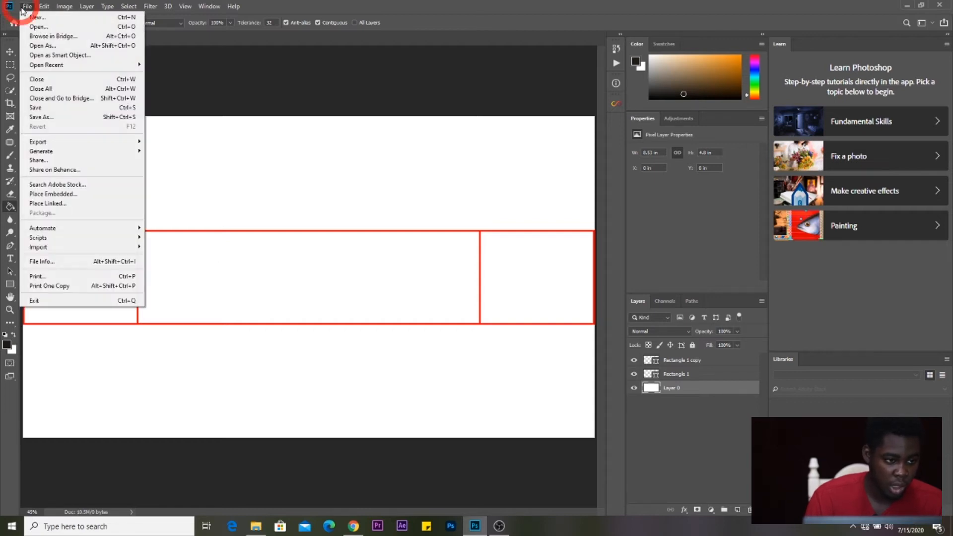
- Place the IMG_8976 portrait into the document as an embedded image
click(77, 195)
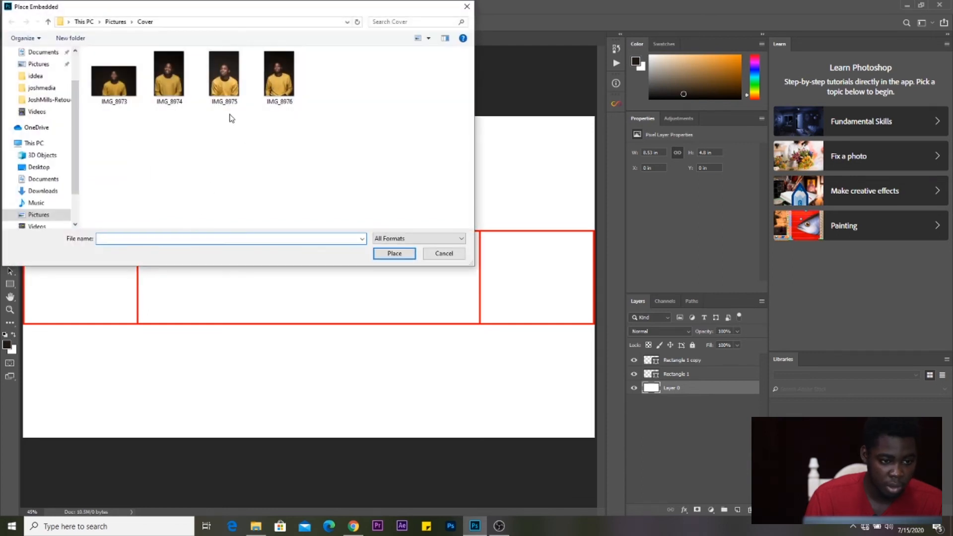
click(287, 103)
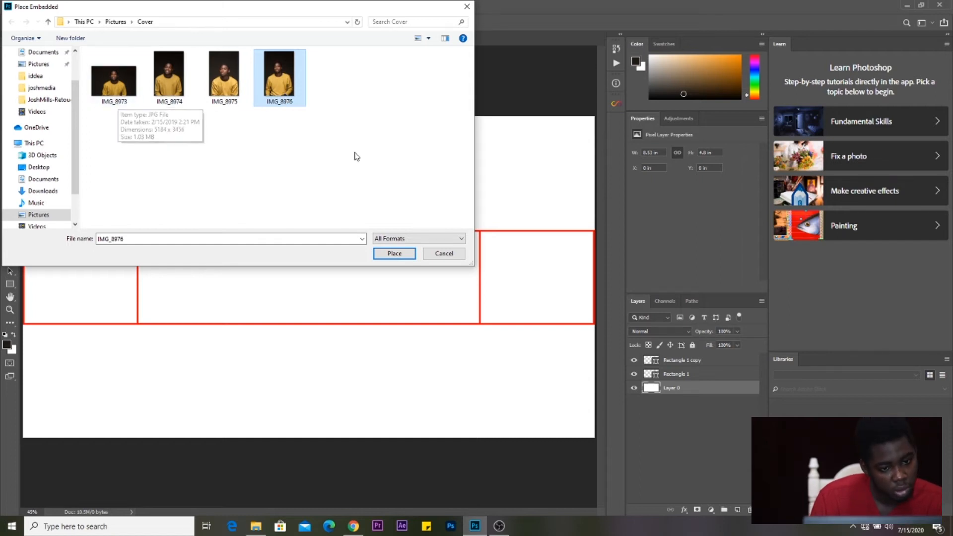
click(395, 253)
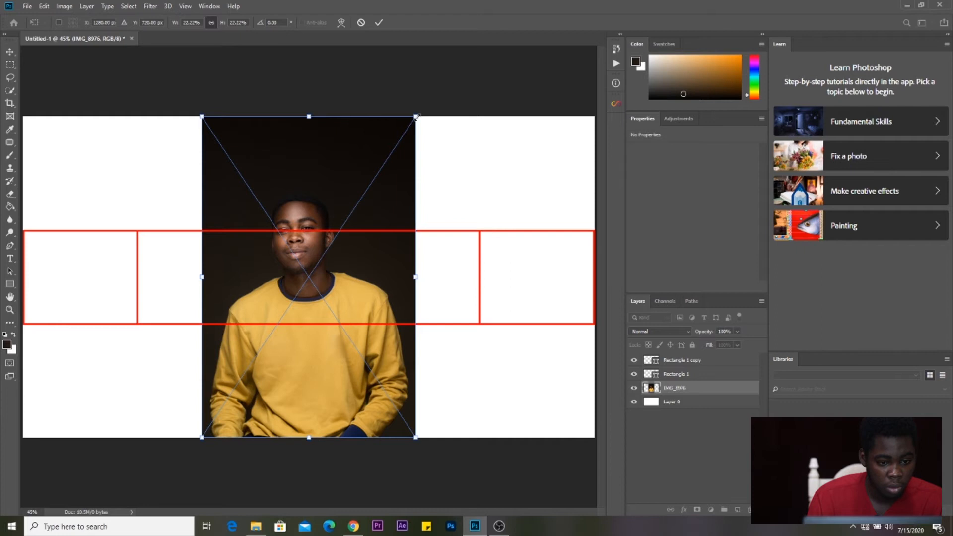
- Shrink the portrait to about 9% and move it right of centre over the band
key(alt)
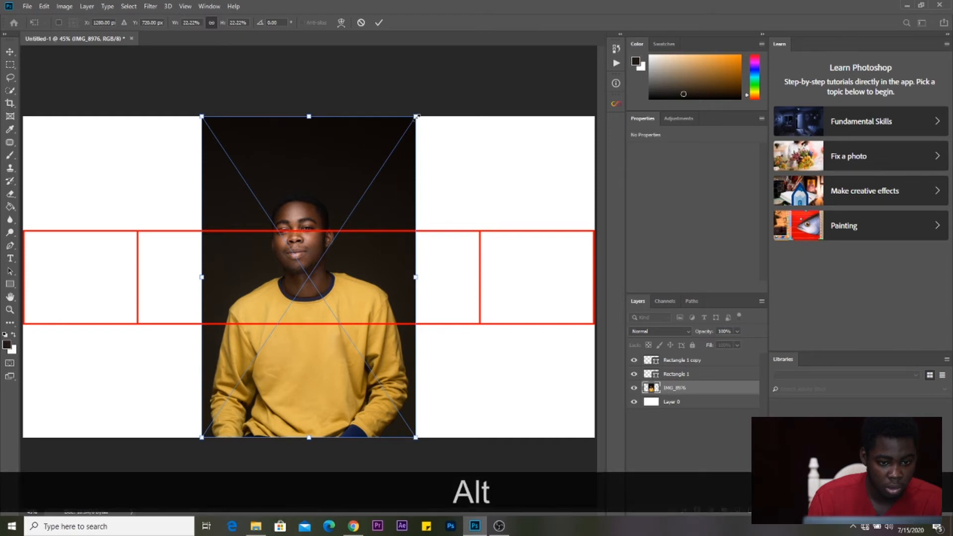
drag(414, 119, 370, 177)
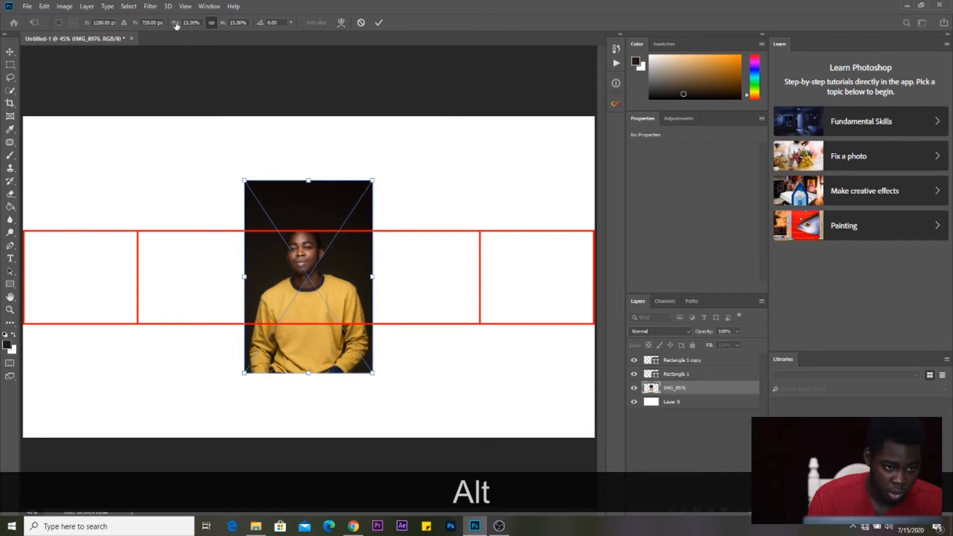
drag(175, 26, 175, 26)
drag(322, 252, 426, 261)
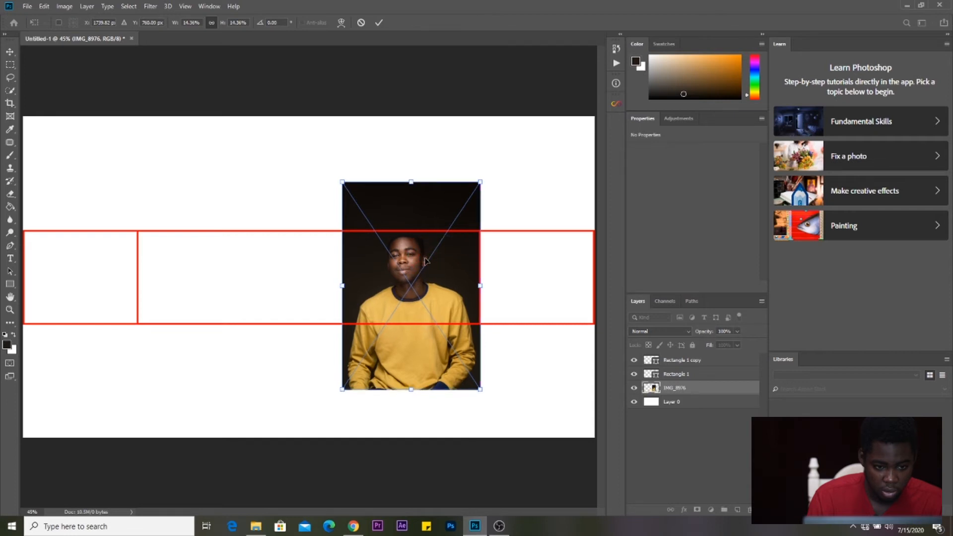
click(378, 23)
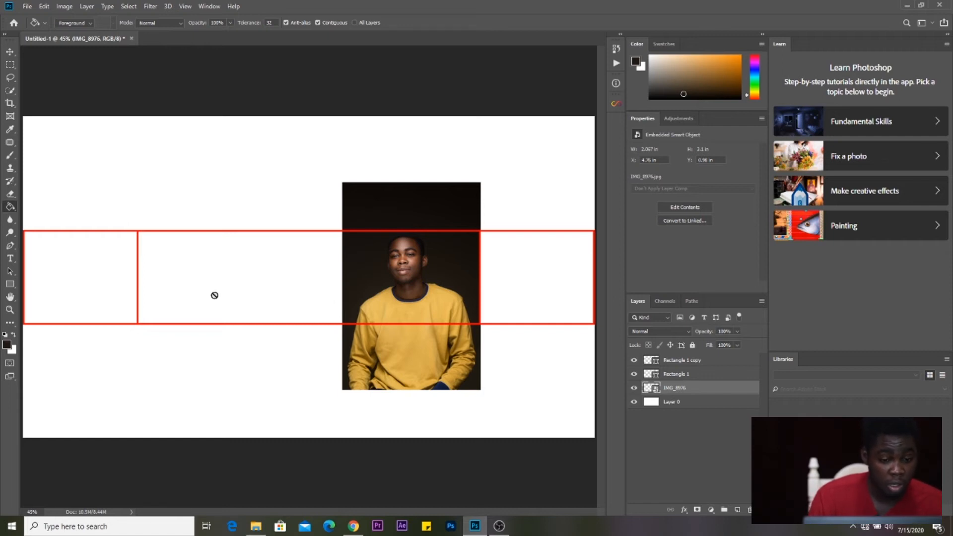
click(8, 344)
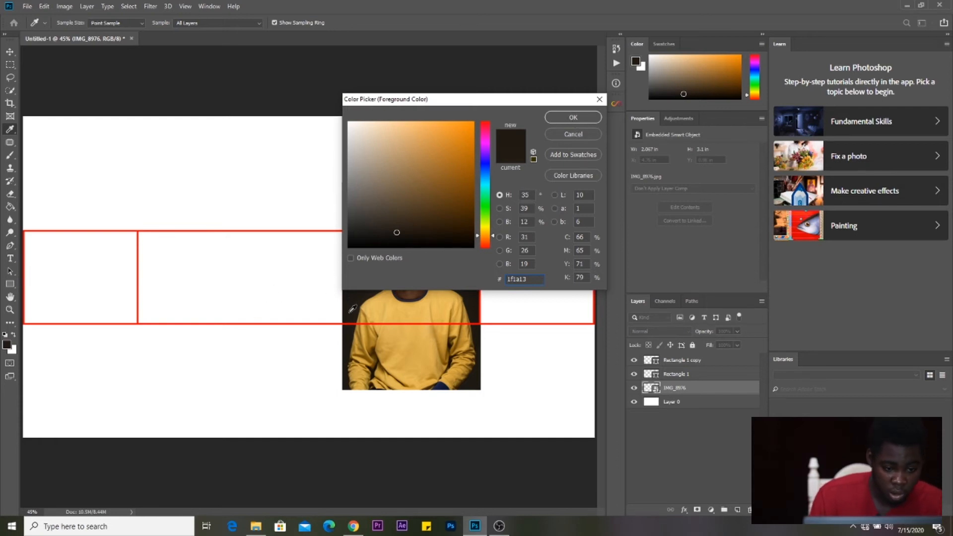
- Set the foreground colour to #201b14 by sampling the portrait's dark backdrop
drag(393, 311, 420, 299)
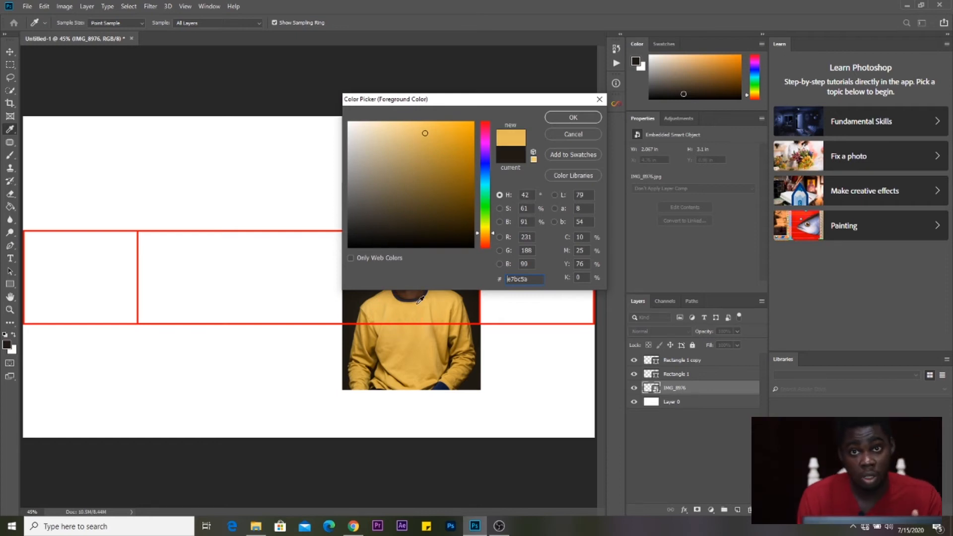
drag(419, 300, 389, 315)
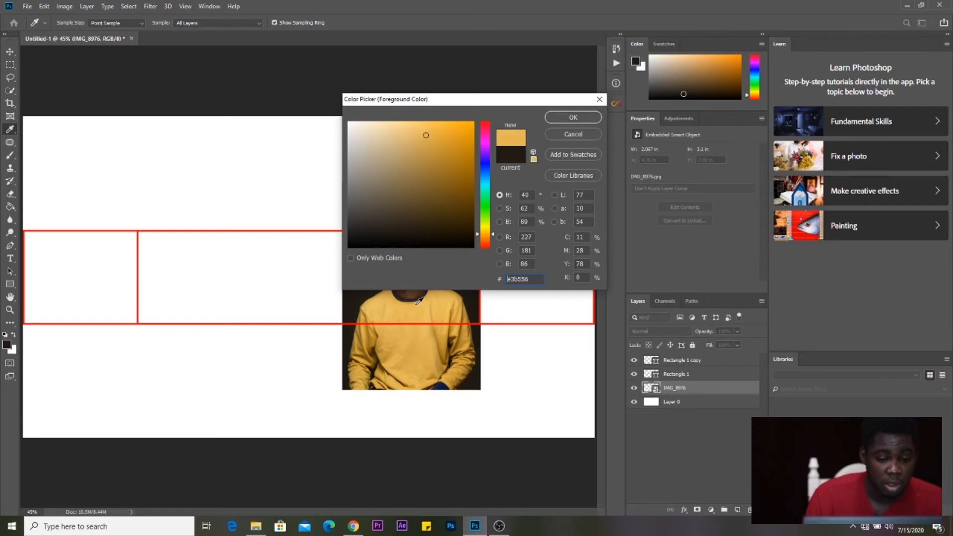
click(353, 318)
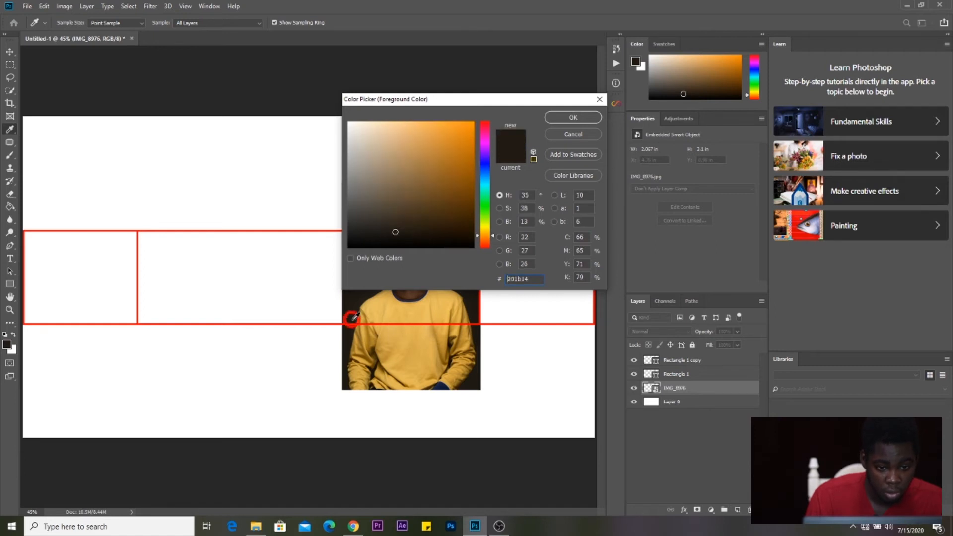
click(574, 116)
key(g)
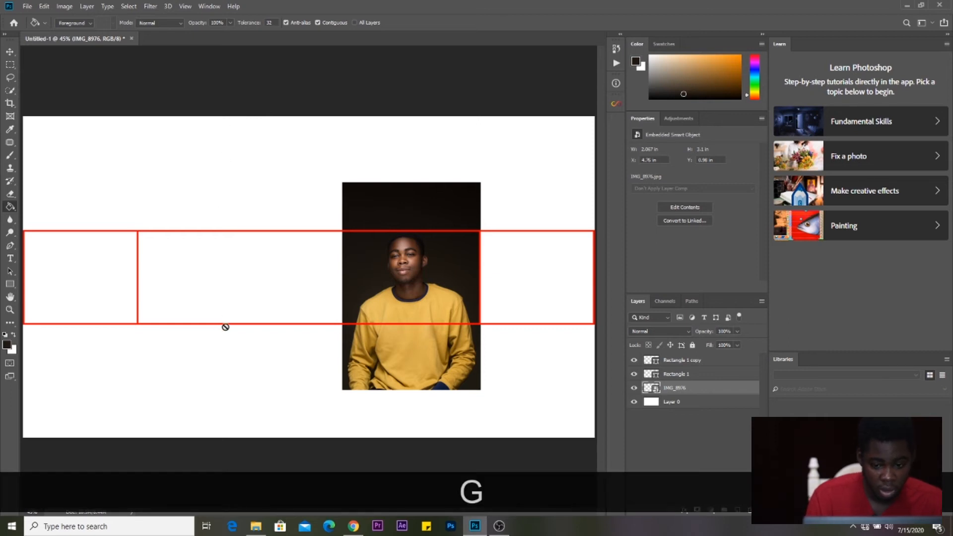
click(673, 403)
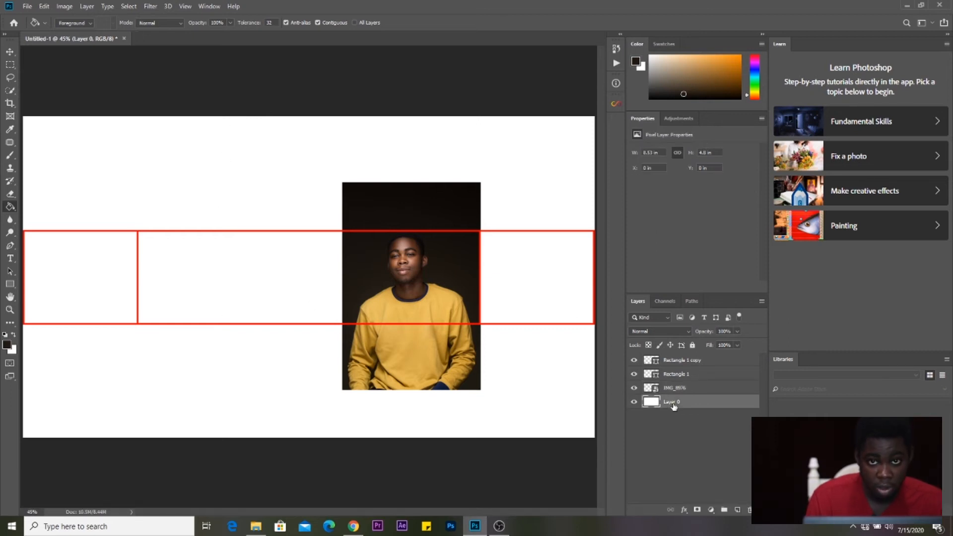
- Fill Layer 0's white background with the dark brown #201b14 using the Paint Bucket
click(202, 368)
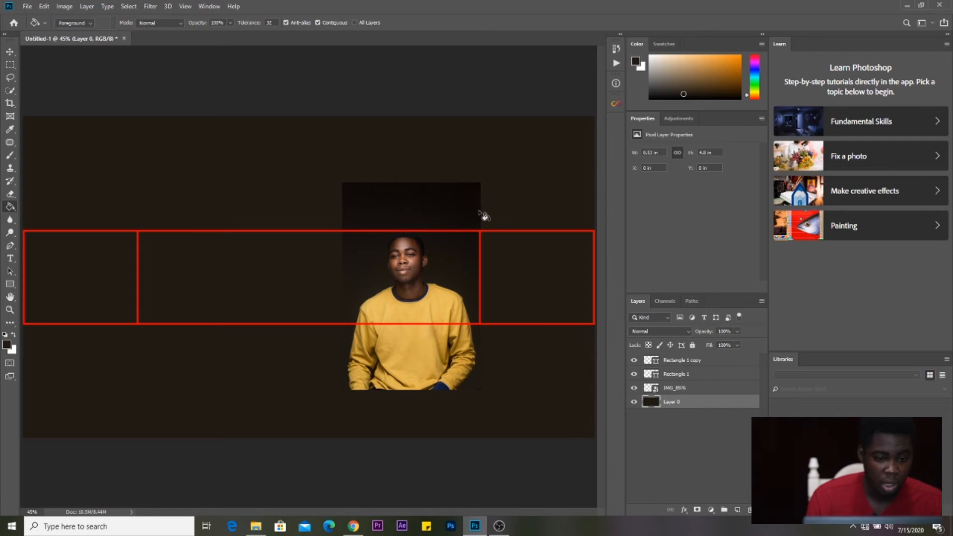
key(b)
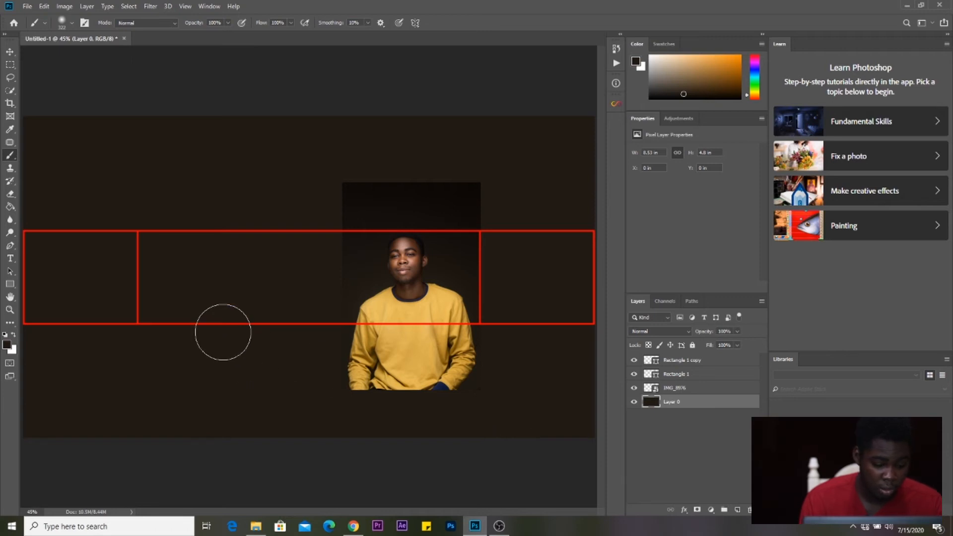
- Choose the standard Eraser and set it to 600 px with 0% hardness
key(e)
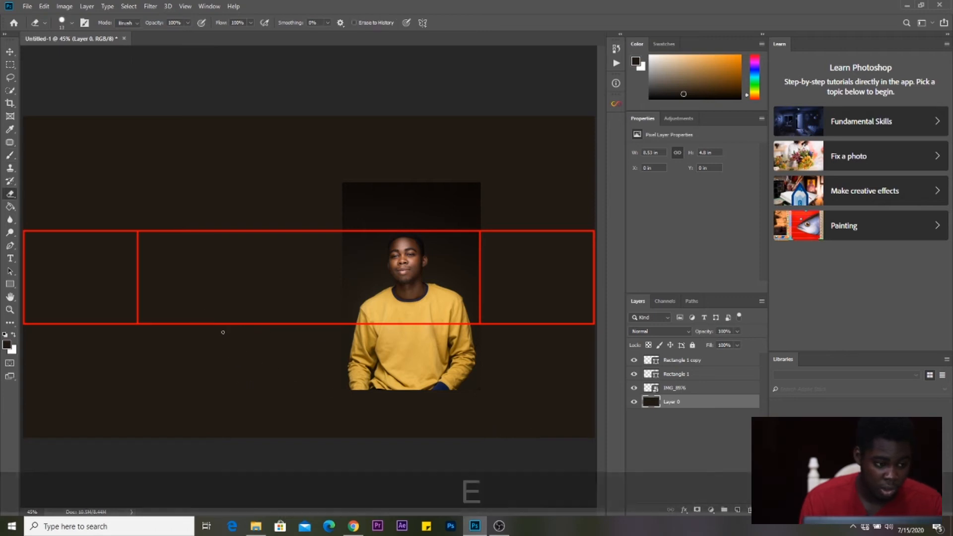
right_click(14, 199)
click(38, 195)
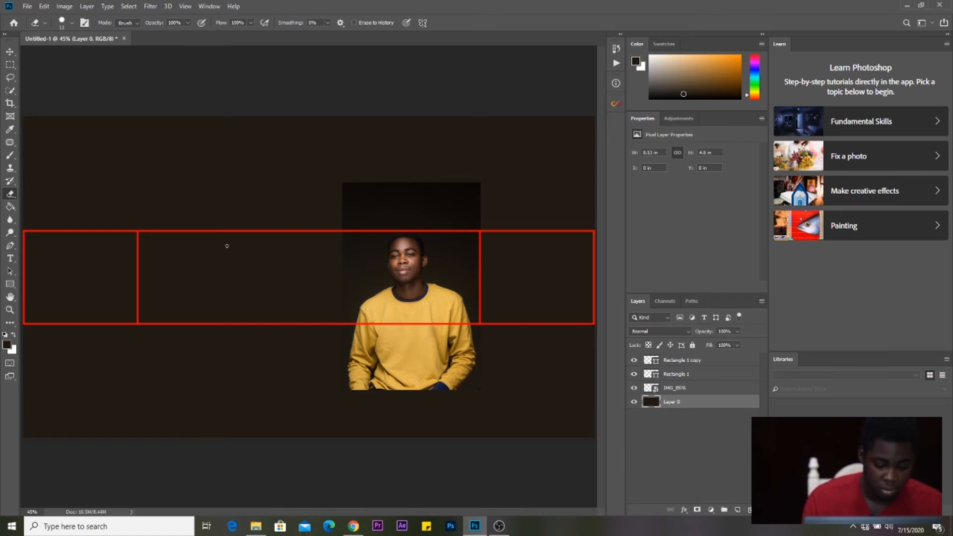
key(bracketright)
key(bracketright)
key(bracketright)
key(bracketright)
key(bracketright)
key(bracketright)
key(bracketright)
key(bracketright)
key(bracketright)
key(bracketright)
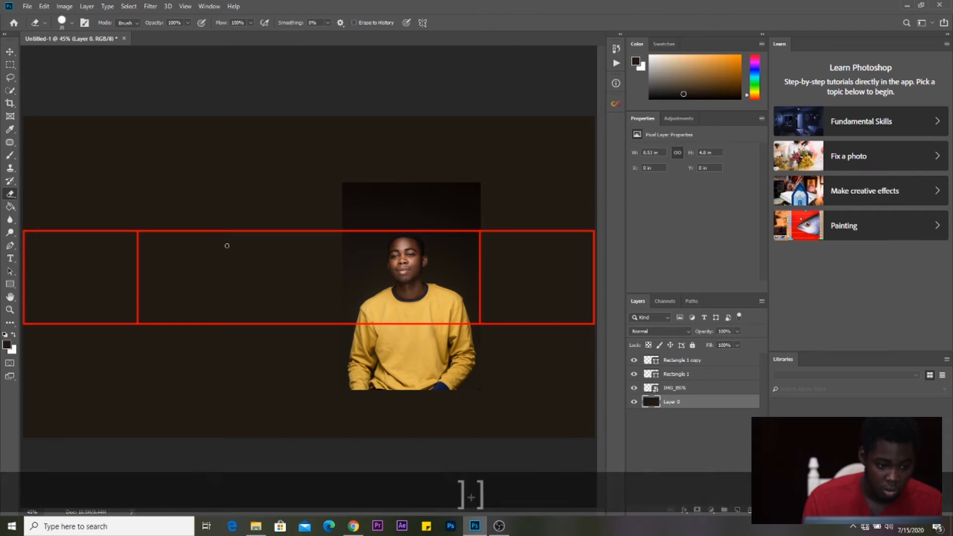
key(bracketright)
key(bracketright)
key(bracketright)
key(bracketright)
key(bracketright)
key(bracketright)
key(bracketright)
key(bracketright)
key(bracketright)
key(bracketright)
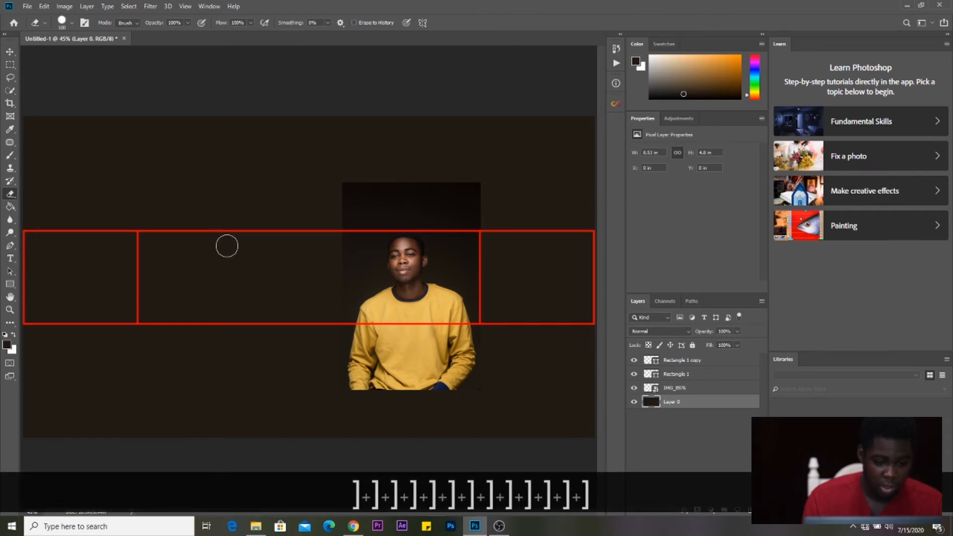
key(bracketright)
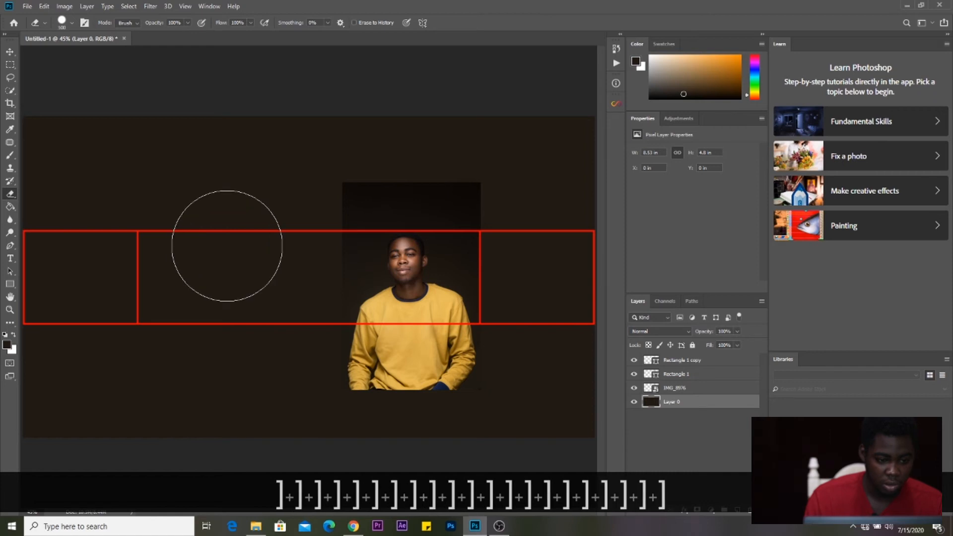
key(bracketright)
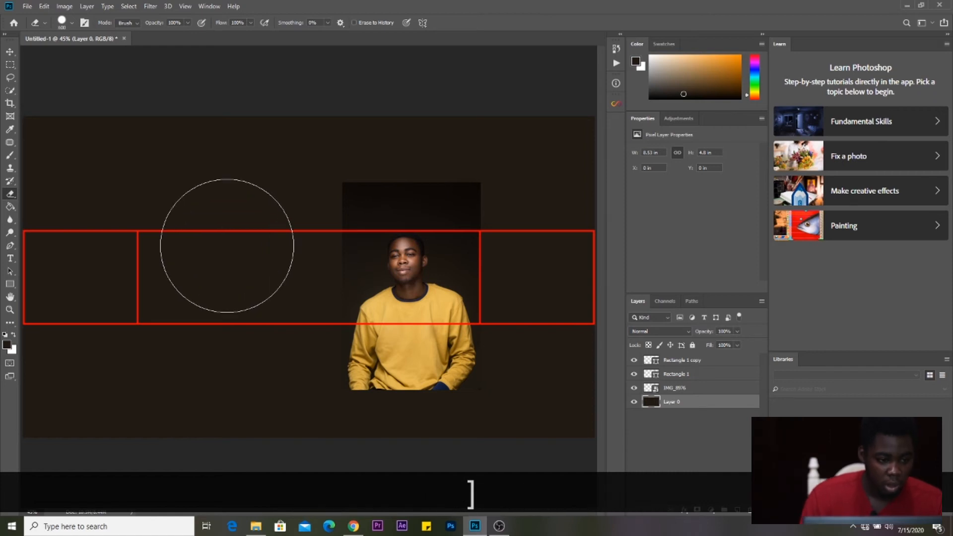
right_click(227, 246)
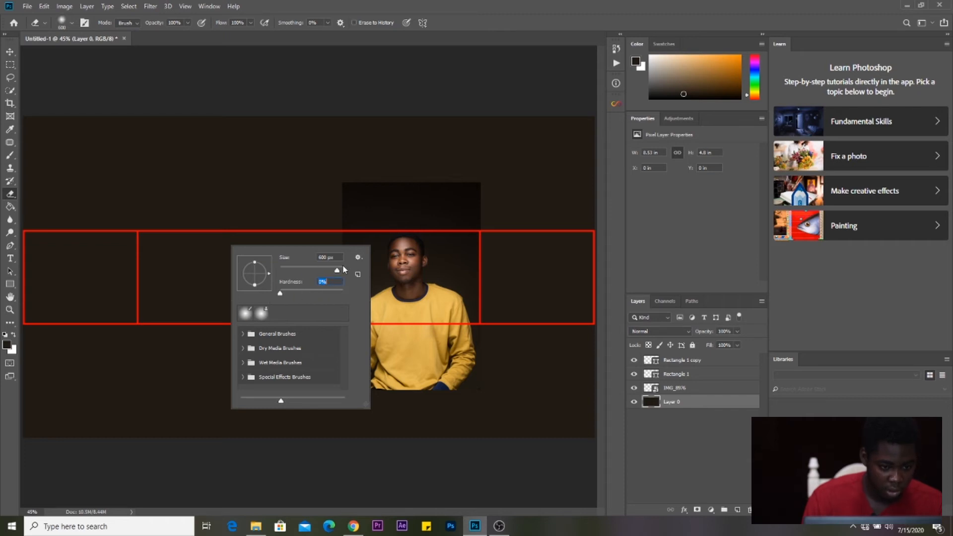
- Undo a trial erase on the brown background and select the IMG_8976 layer
click(242, 203)
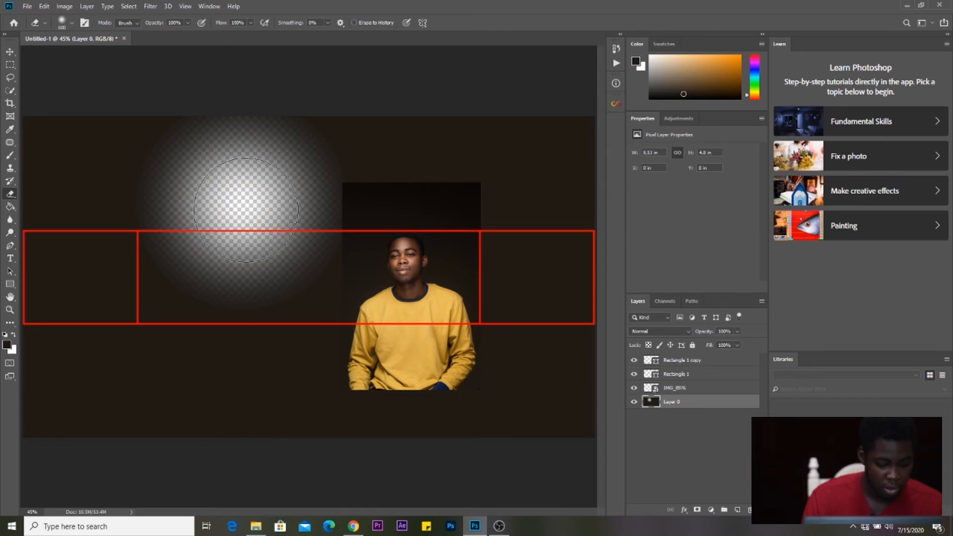
key(ctrl+z)
key(ctrl+z)
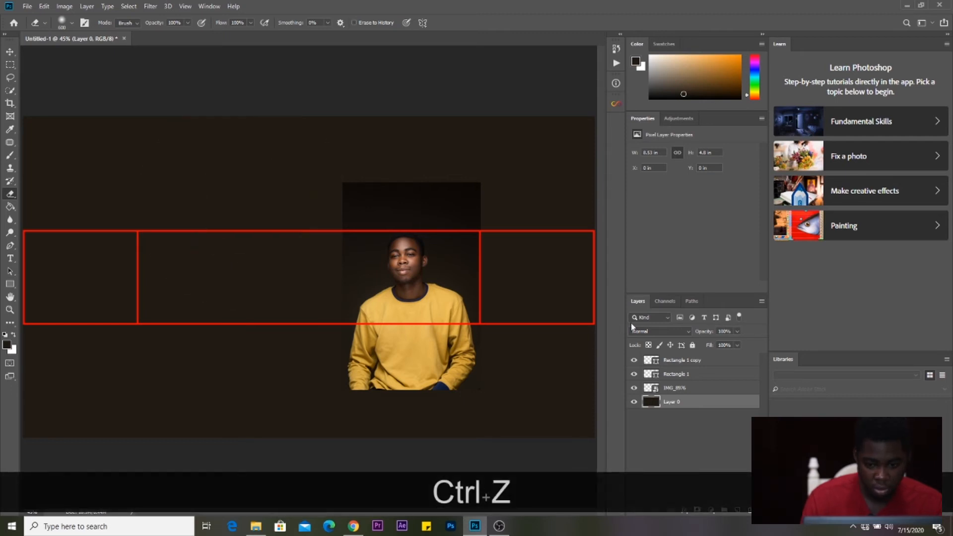
click(683, 390)
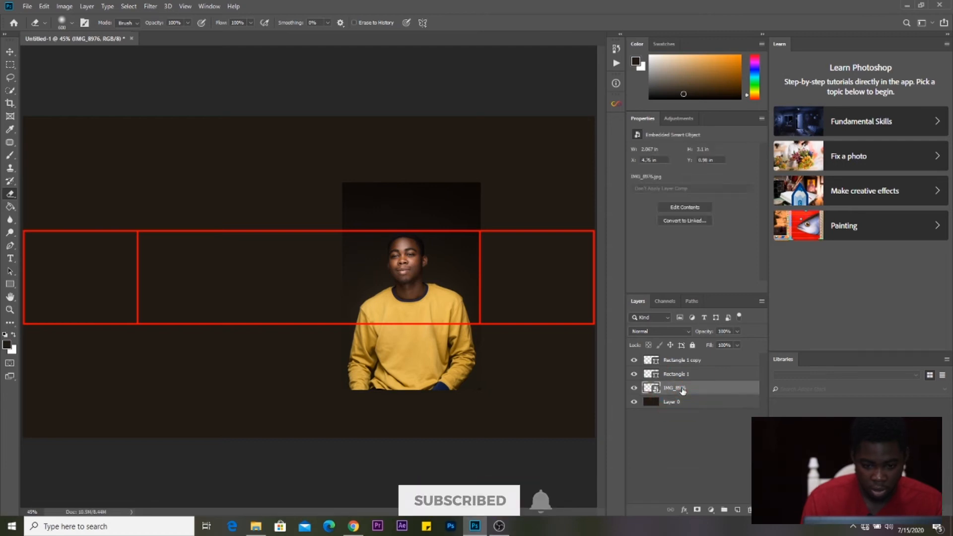
- Rasterize the photo, shrink the eraser to 300 px, and erase its dark top and right edges
click(362, 266)
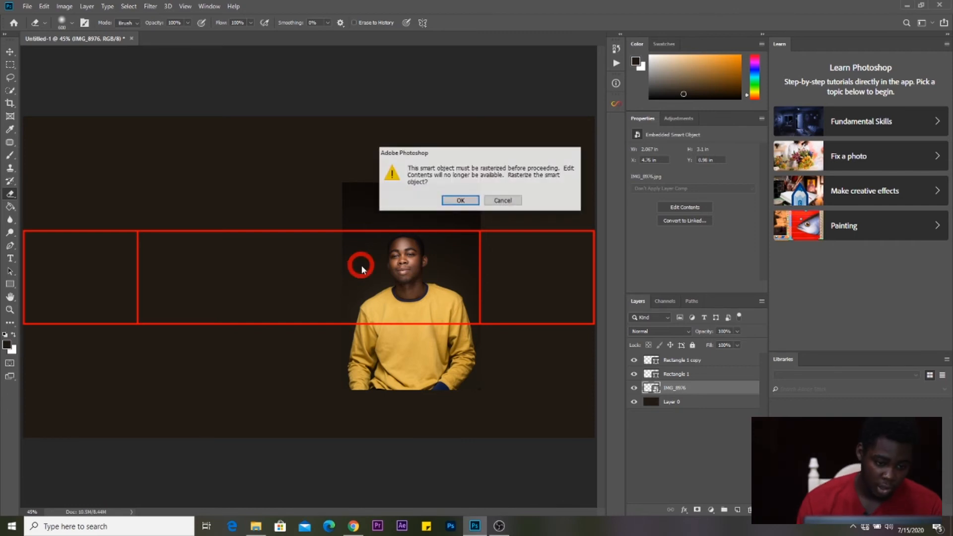
click(452, 201)
key(bracketleft)
key(bracketleft)
key(bracketleft)
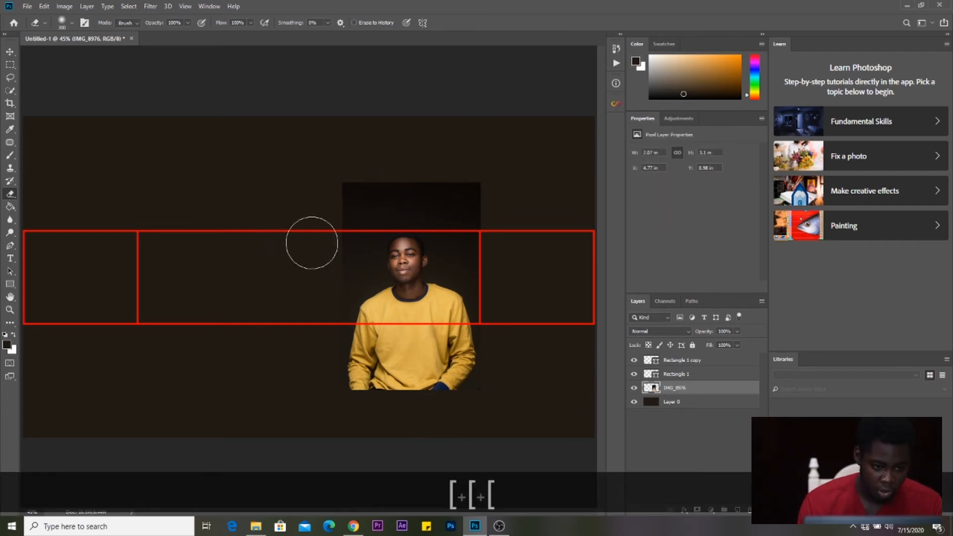
click(344, 201)
click(353, 192)
click(407, 180)
drag(378, 178, 498, 183)
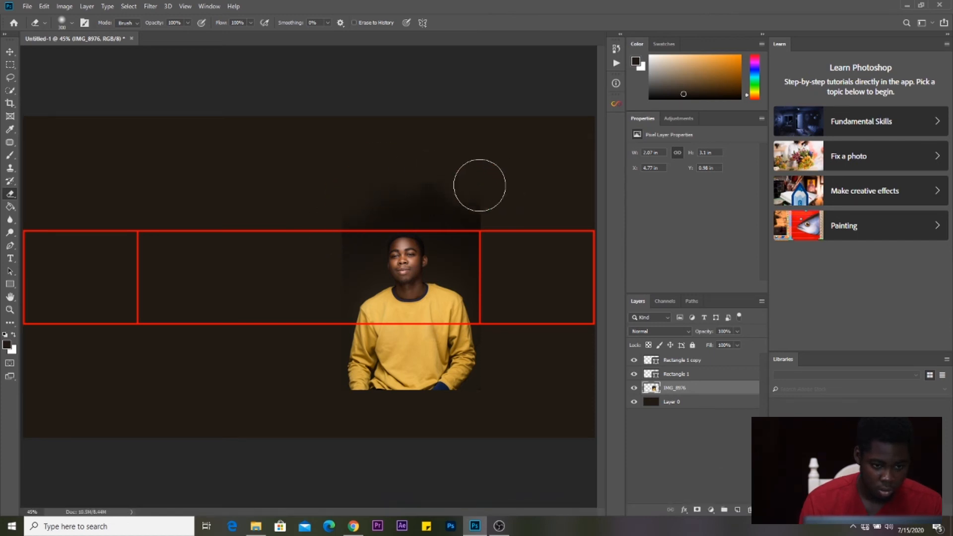
click(517, 260)
click(495, 295)
click(502, 328)
click(493, 316)
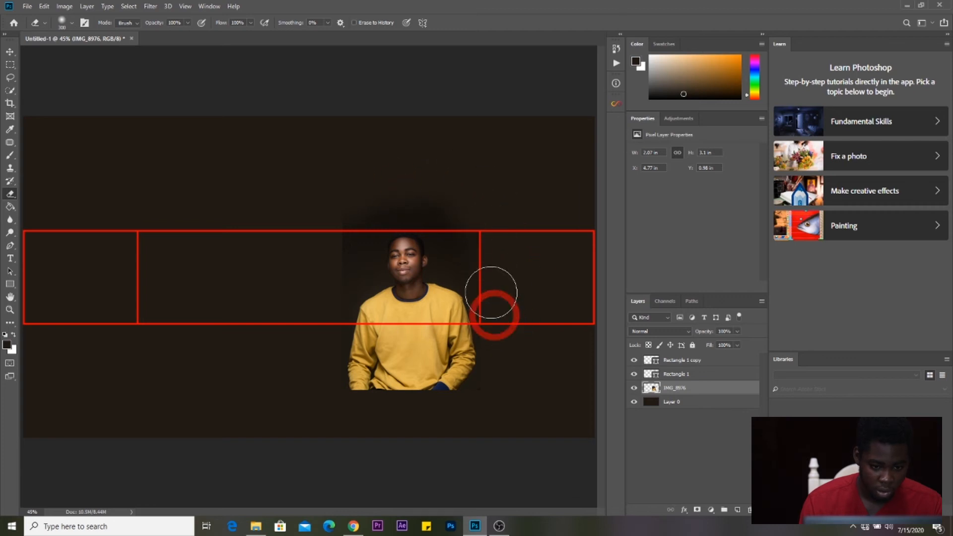
- Erase the photo's dark lower-right corner, bottom edge and left side
click(482, 403)
click(451, 409)
click(438, 413)
click(403, 403)
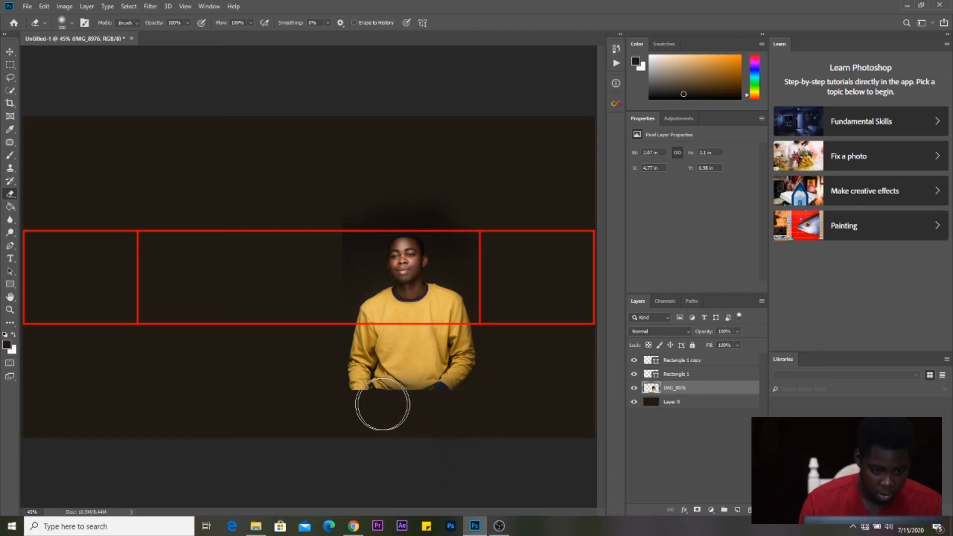
click(323, 283)
click(324, 313)
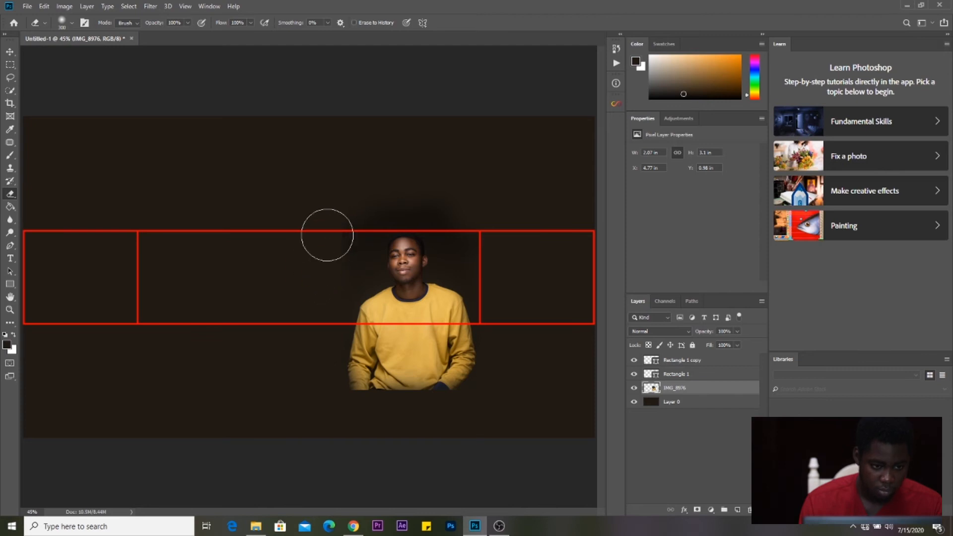
click(334, 270)
click(334, 238)
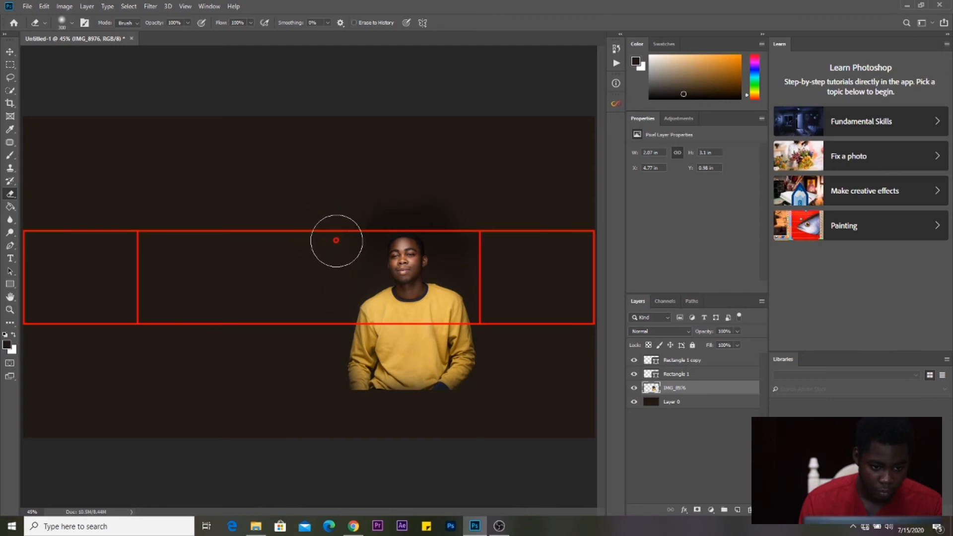
- Clean up the remaining dark remnants above the head, right of it and below the photo
click(473, 230)
click(432, 192)
click(360, 213)
click(449, 204)
click(368, 215)
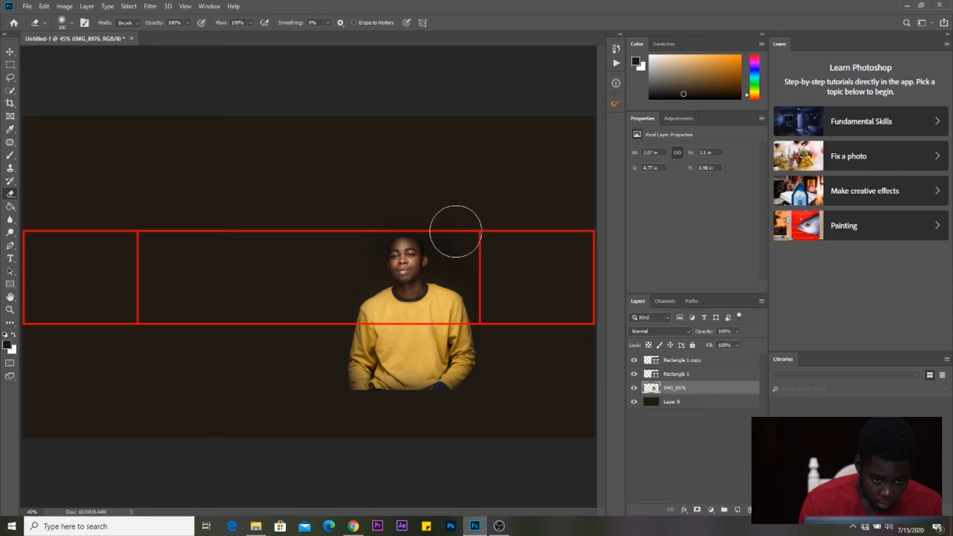
click(497, 278)
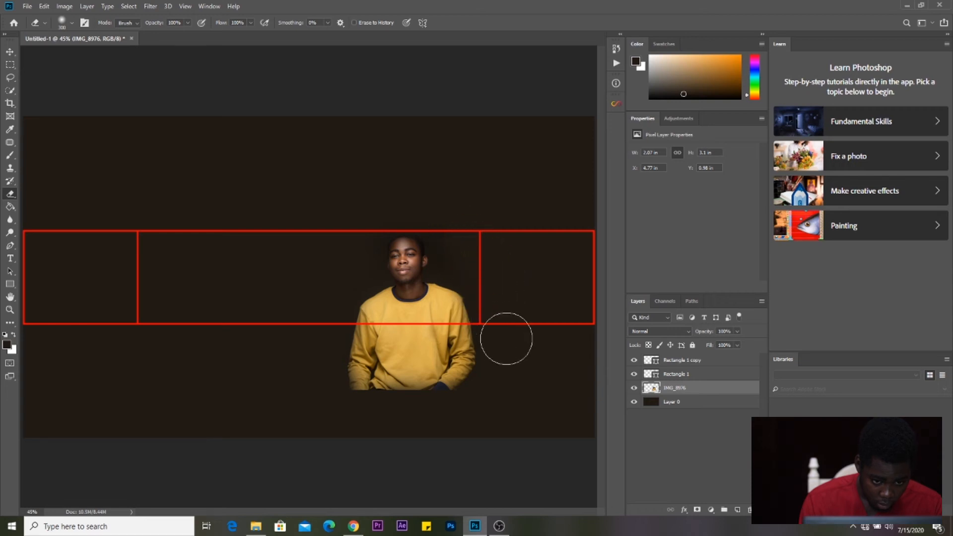
click(479, 406)
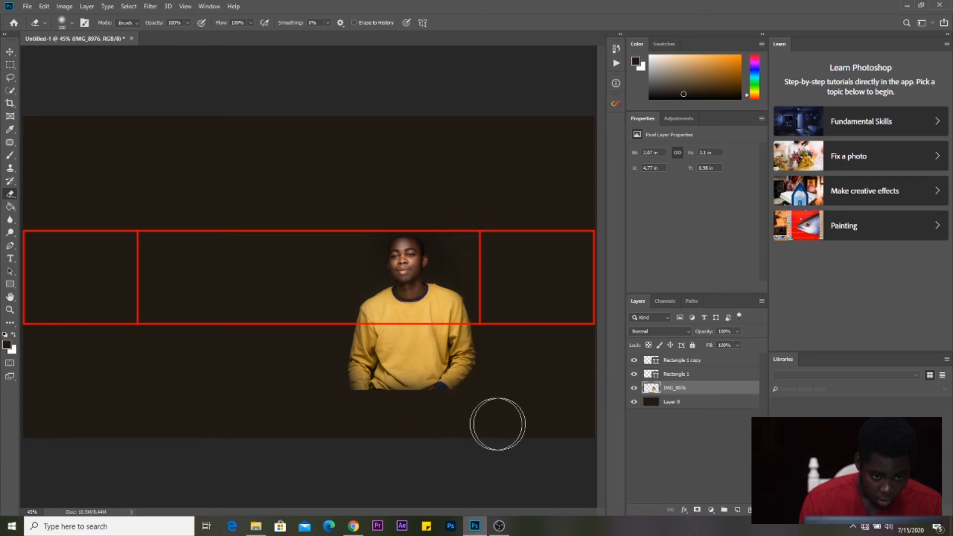
click(684, 376)
click(689, 389)
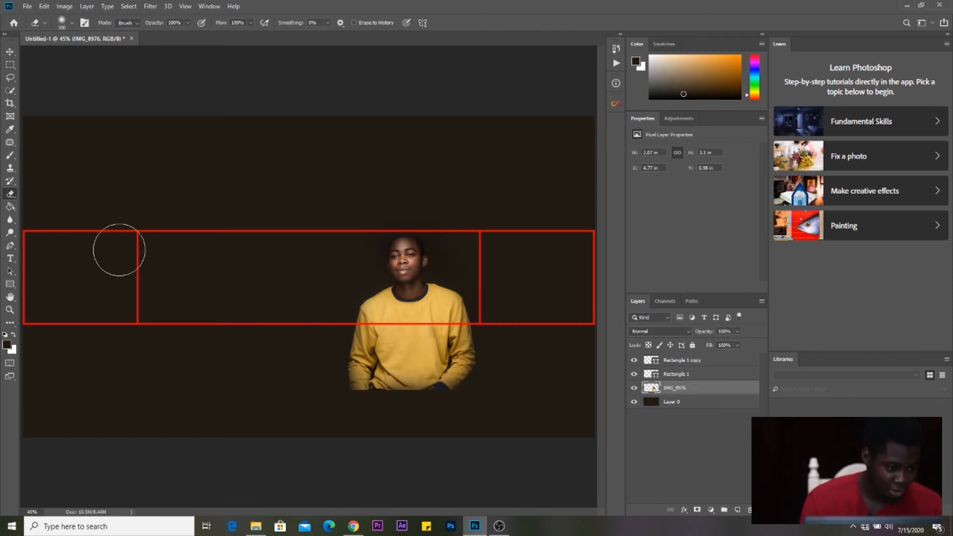
click(13, 259)
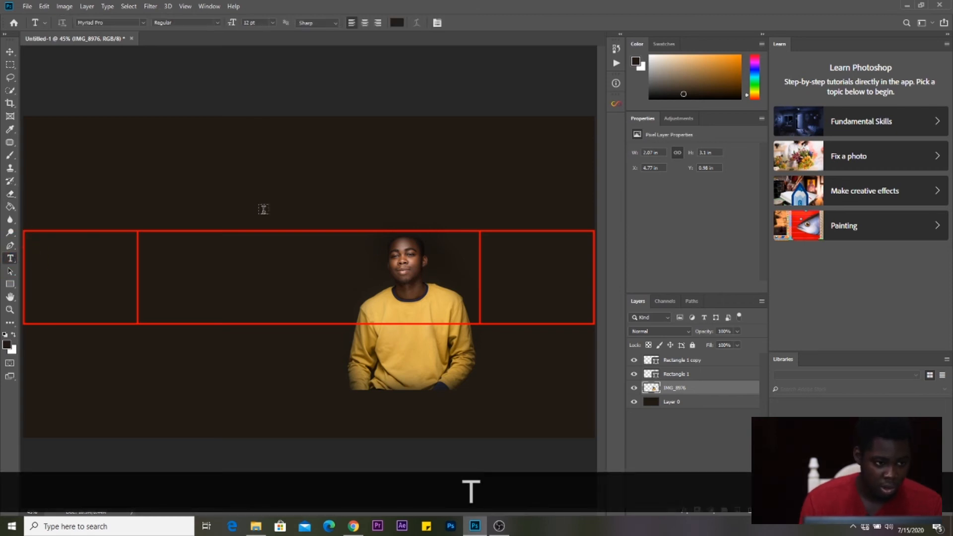
- Set the font to Adinda Melia in the font list
click(144, 25)
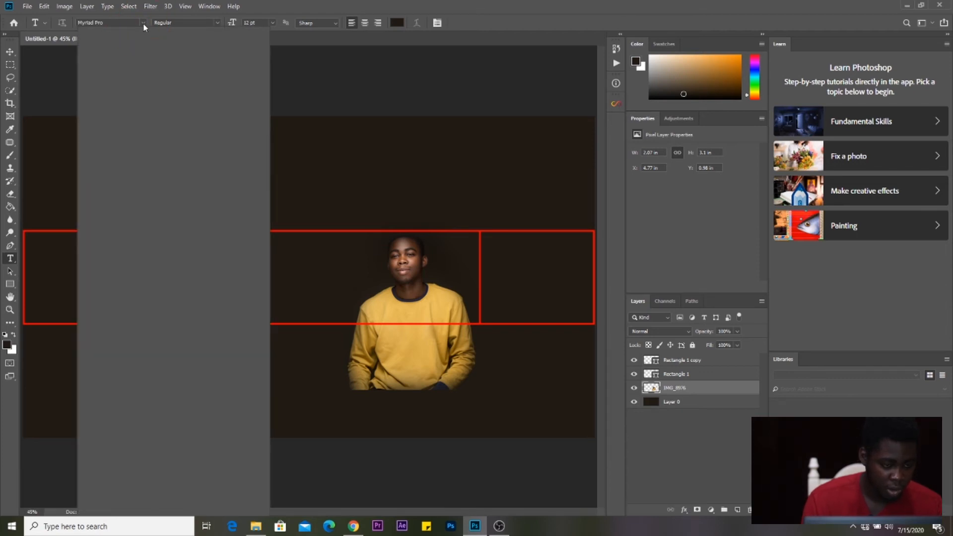
click(262, 66)
click(263, 66)
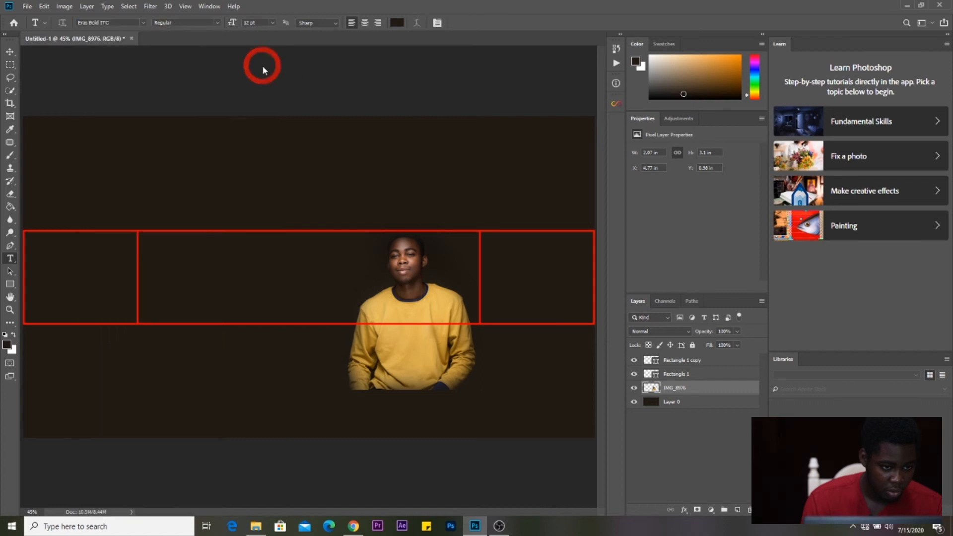
click(144, 22)
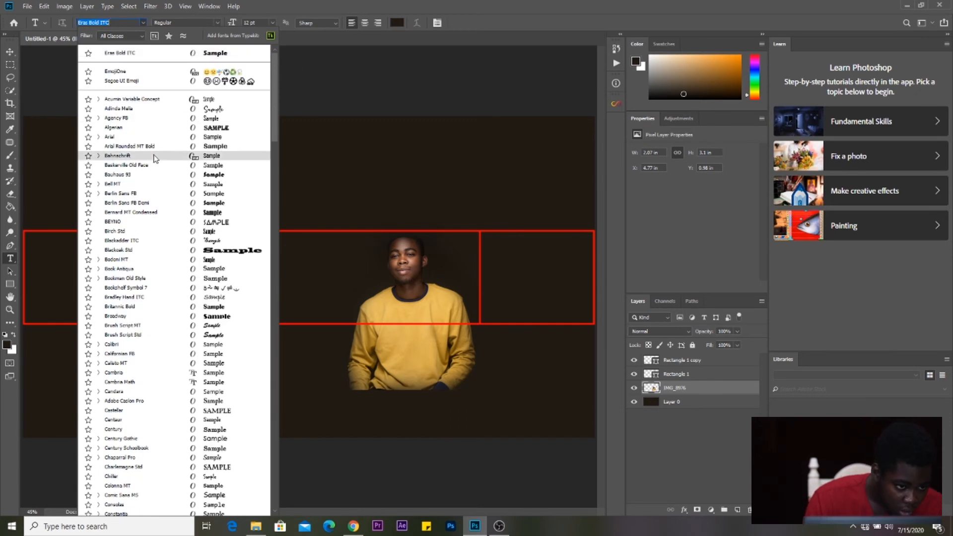
click(133, 109)
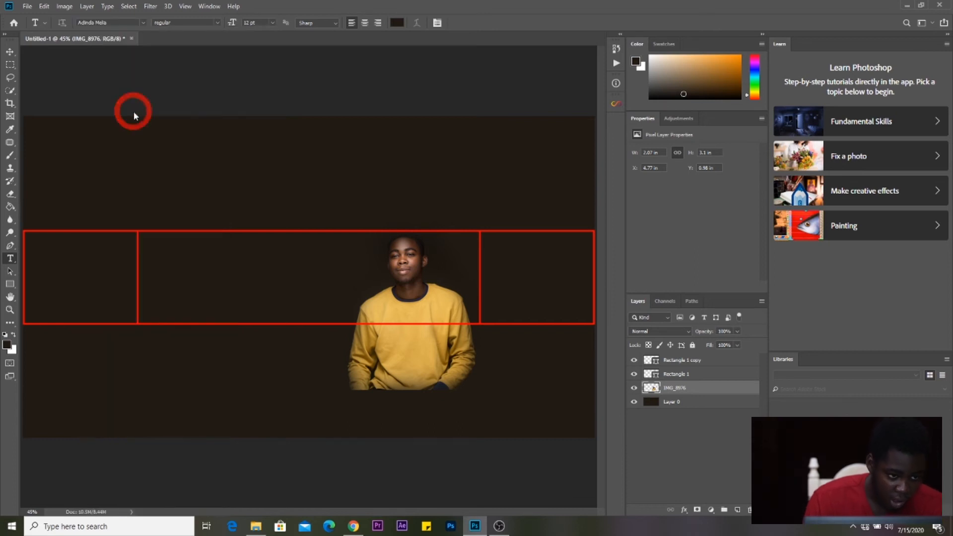
- Start a text box in the banner's centre panel with Caps Lock on, clearing the stray letter
click(186, 275)
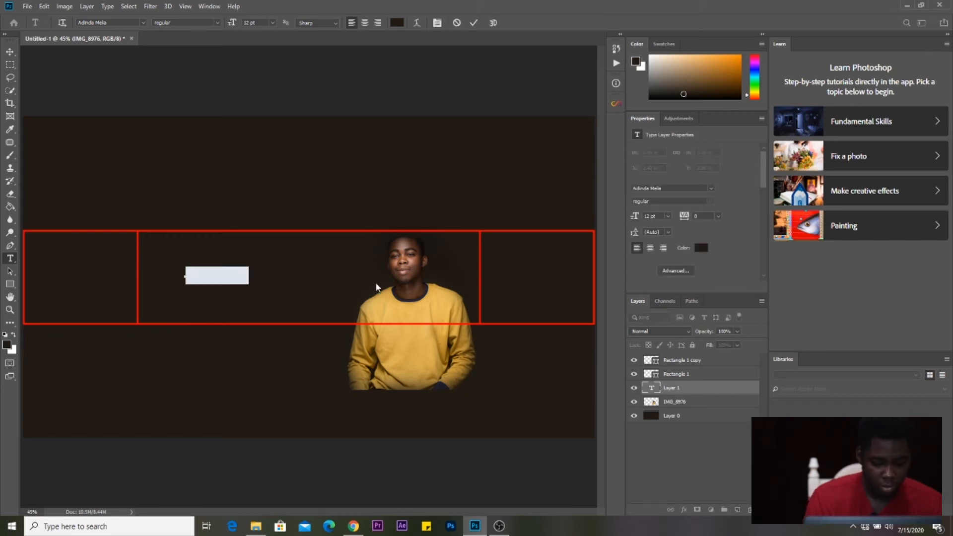
key(Caps_Lock)
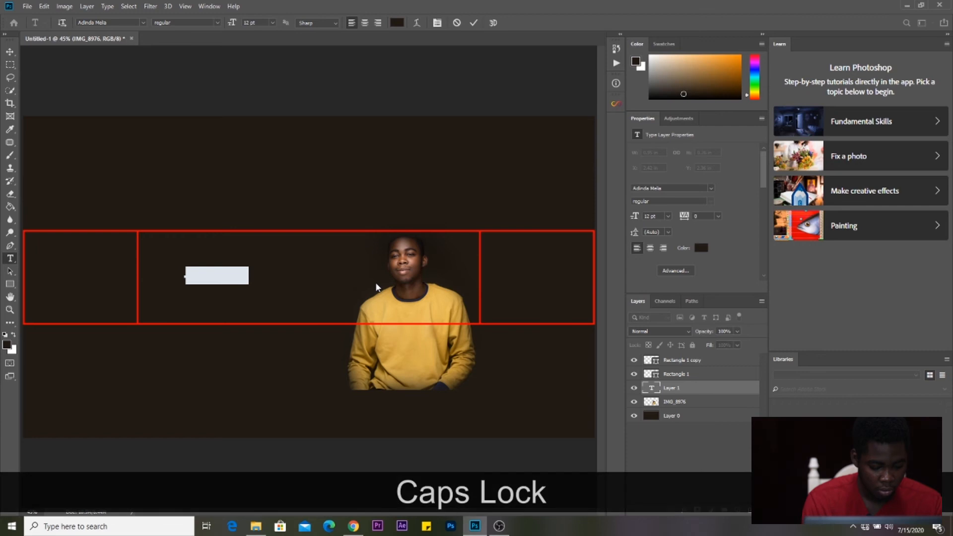
text(C)
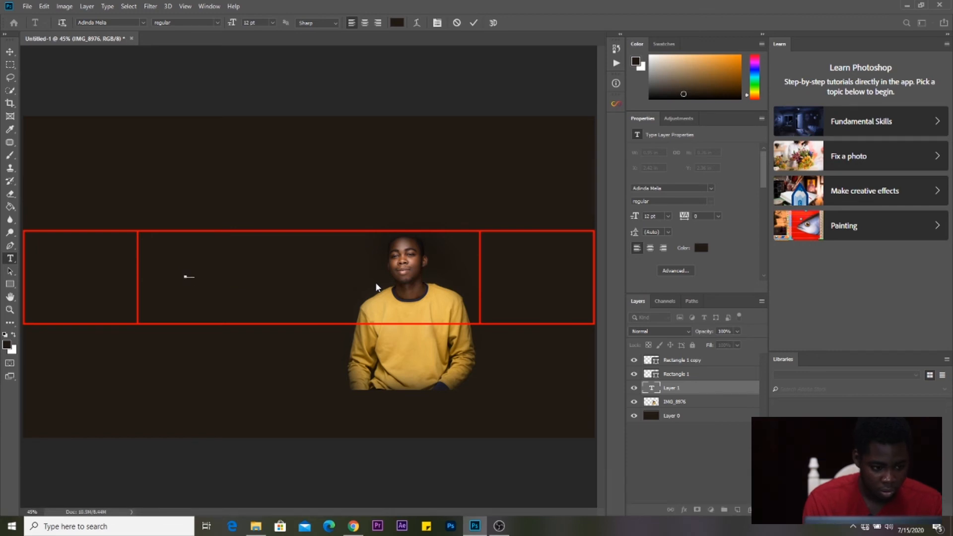
key(BackSpace)
key(BackSpace)
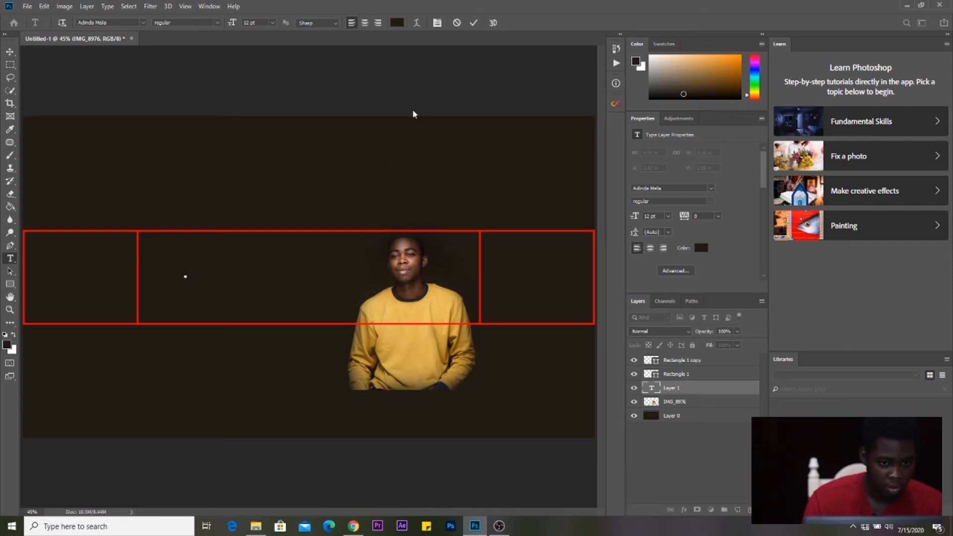
- Sample the shirt's mustard yellow, #d8ac4f, as the text colour
click(398, 25)
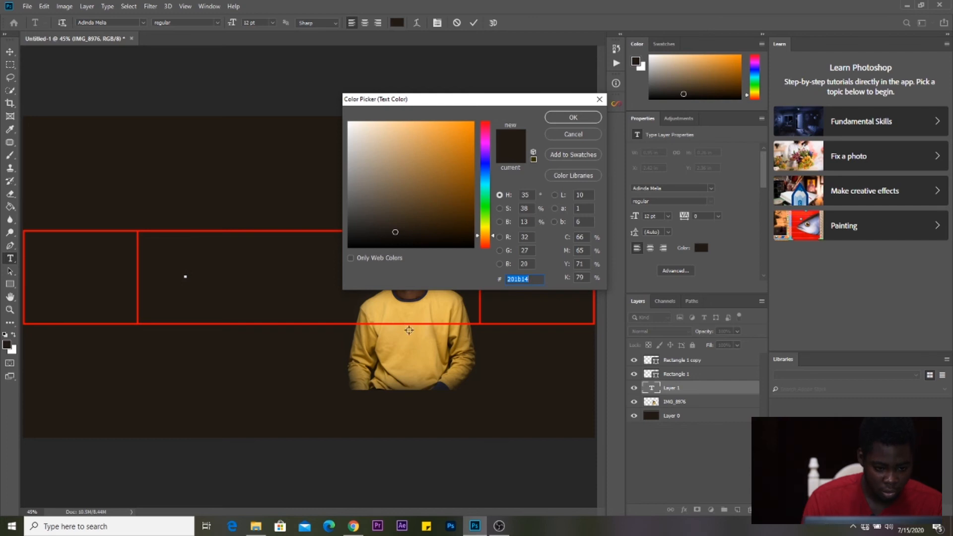
click(412, 339)
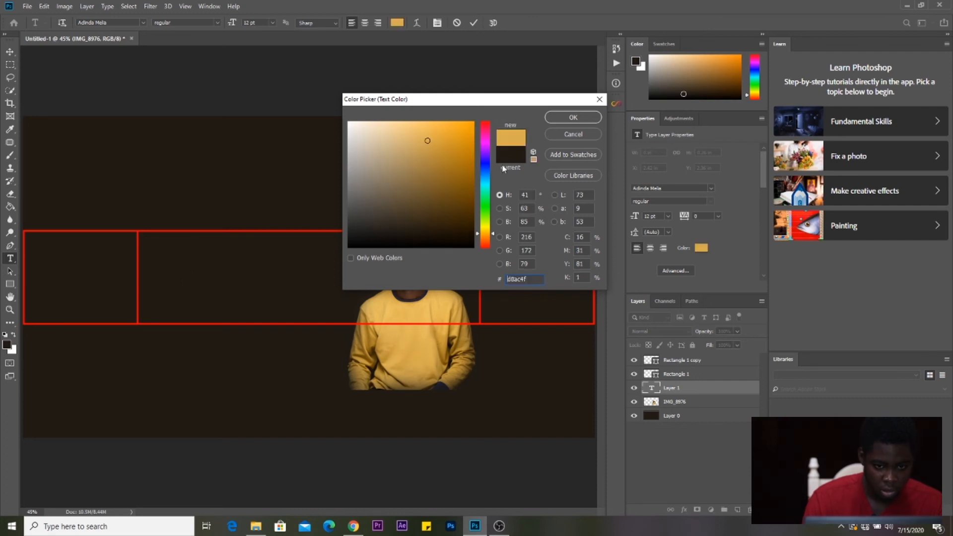
click(563, 122)
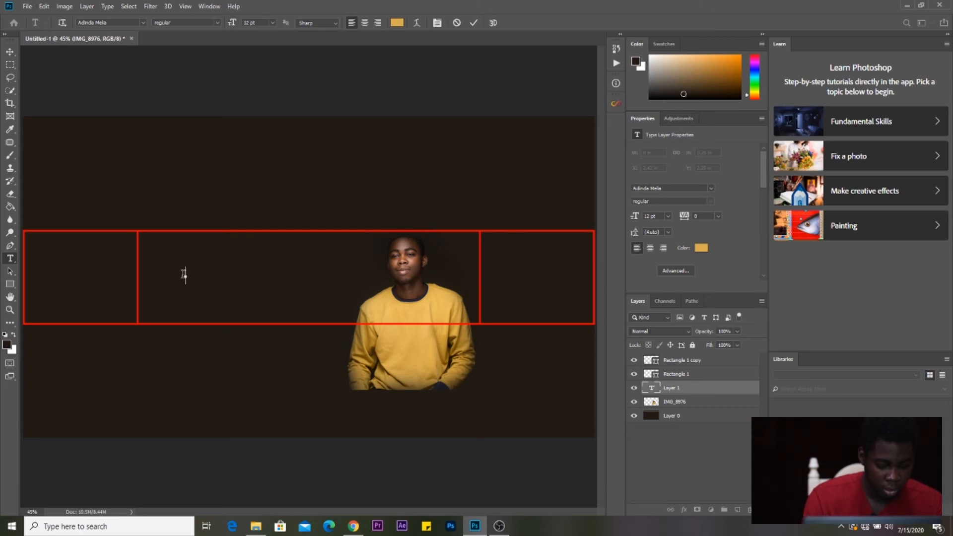
- Type CAPTAINS and PHOTOGRAPHY on a second line, fixing the mistyped letter
text(CA)
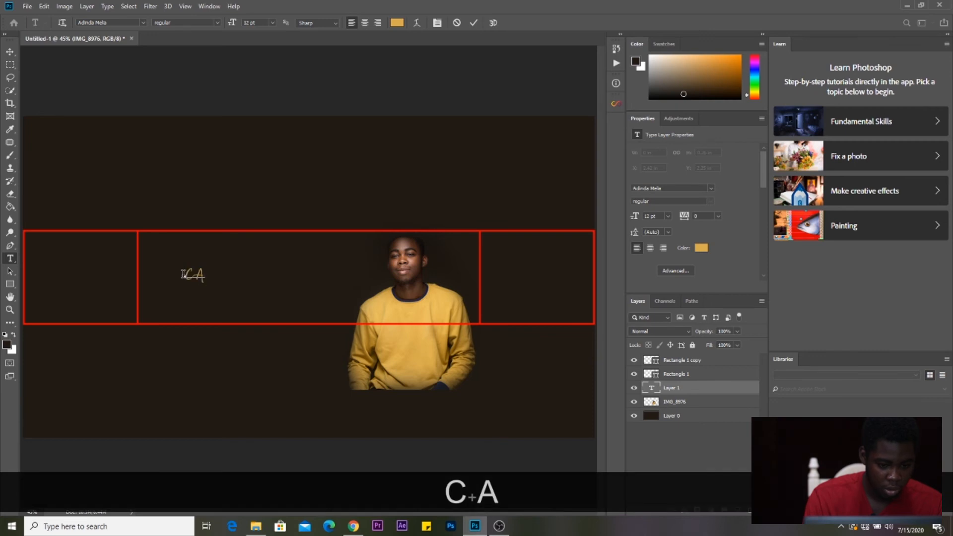
text(P)
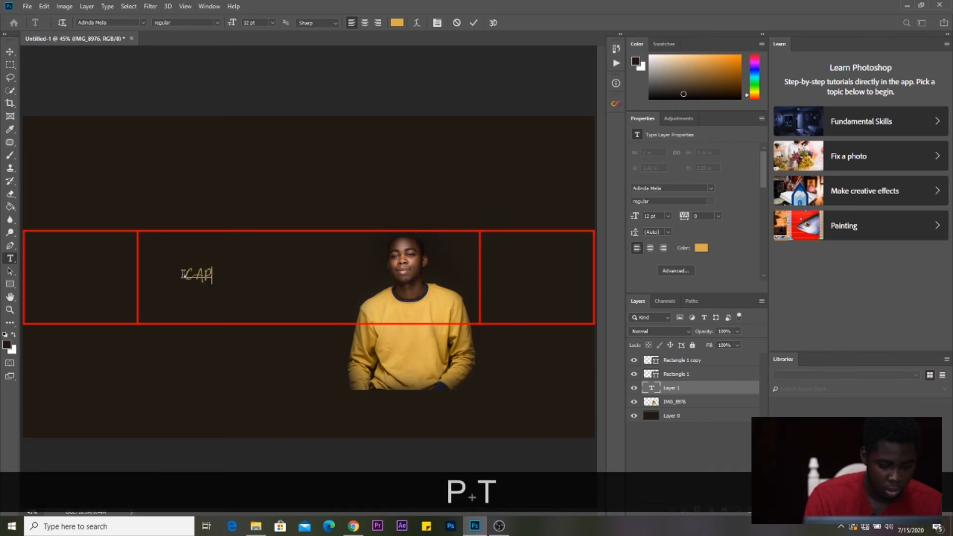
text(TAINS)
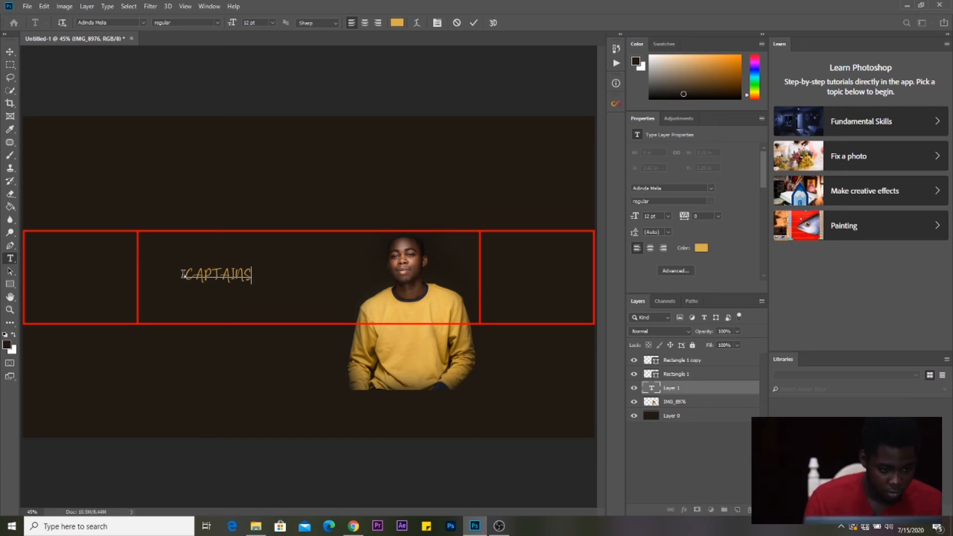
key(Return)
text(PHO)
text(TOF)
key(BackSpace)
text(GRAP)
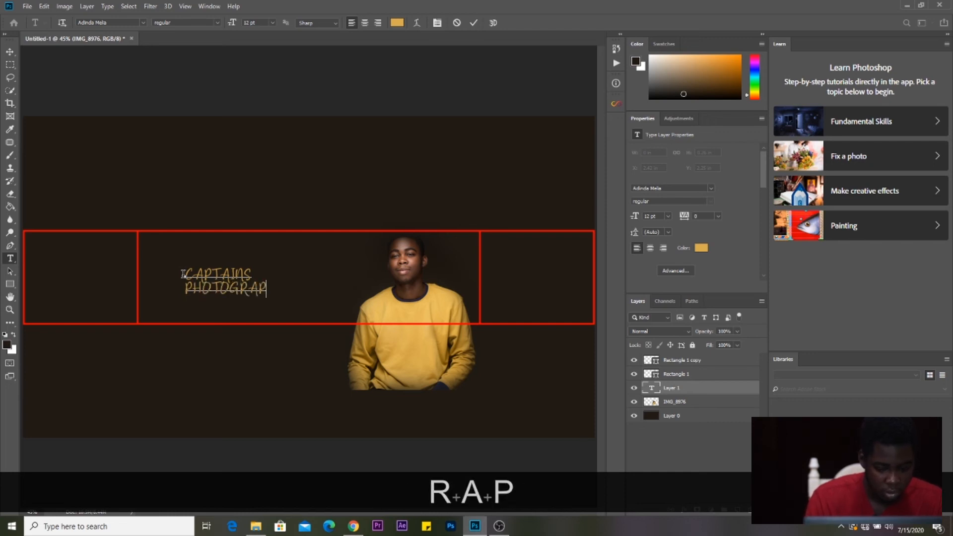
text(HY)
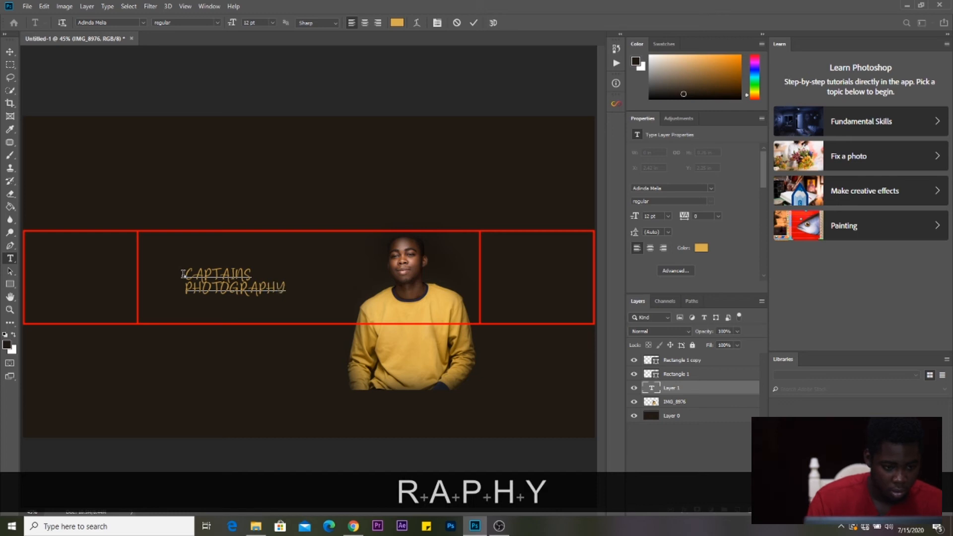
- Spell-check the text, dismiss the completion message, and select all the text
right_click(227, 284)
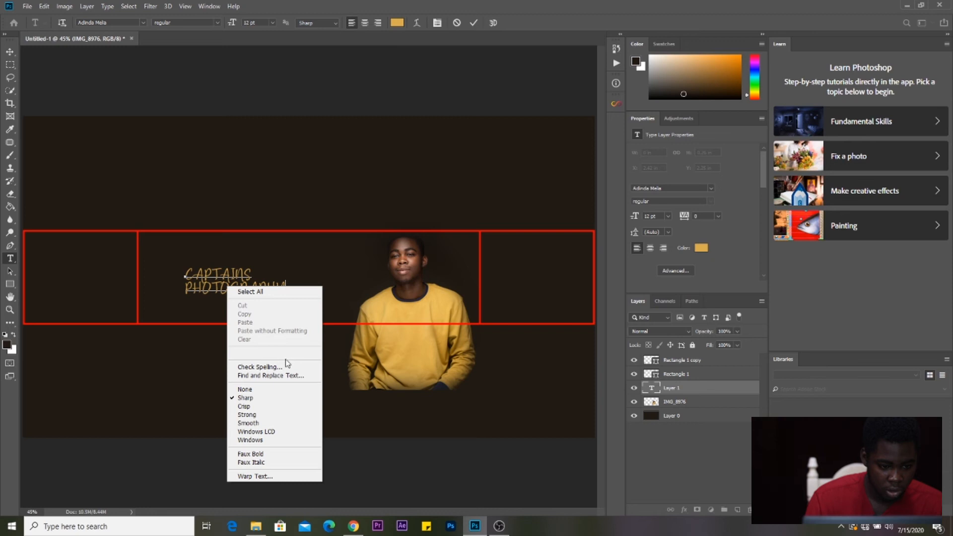
click(298, 367)
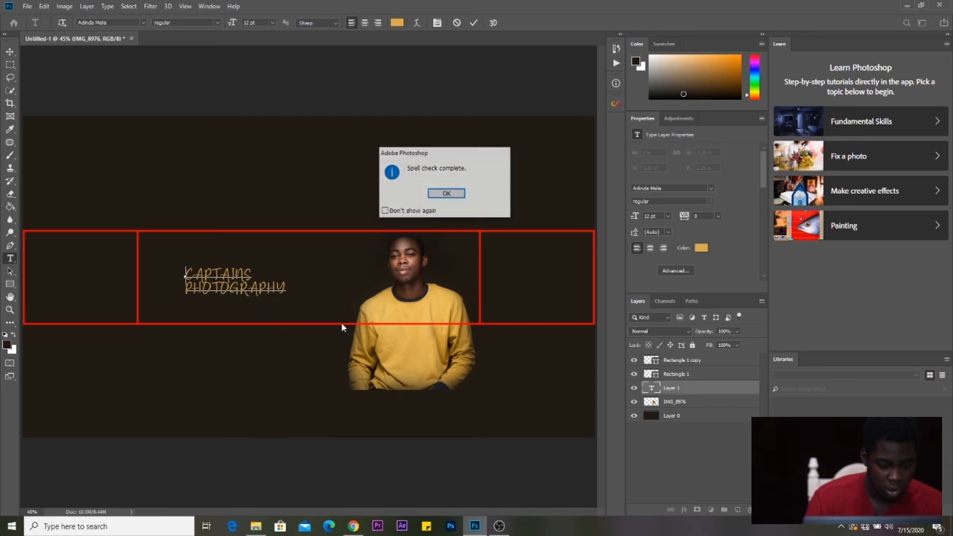
click(464, 194)
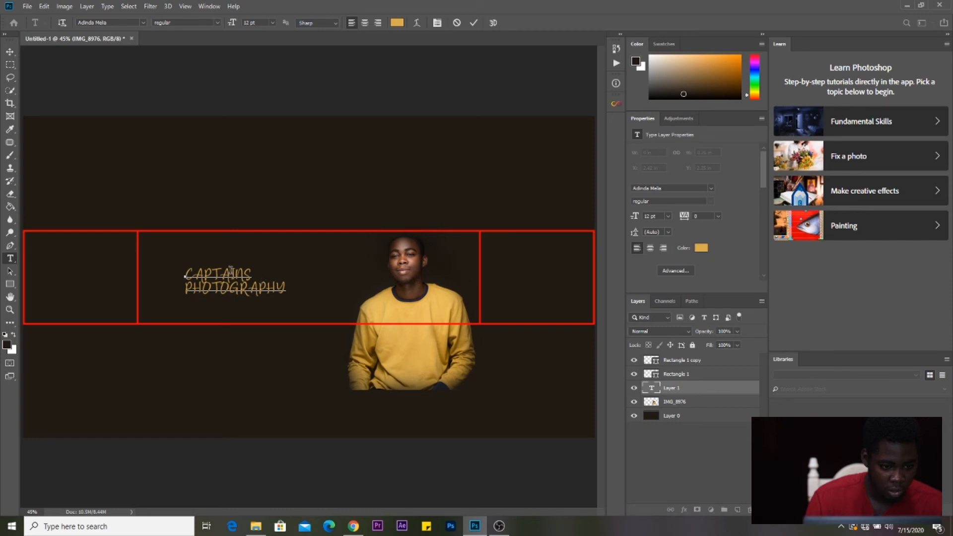
key(ctrl+a)
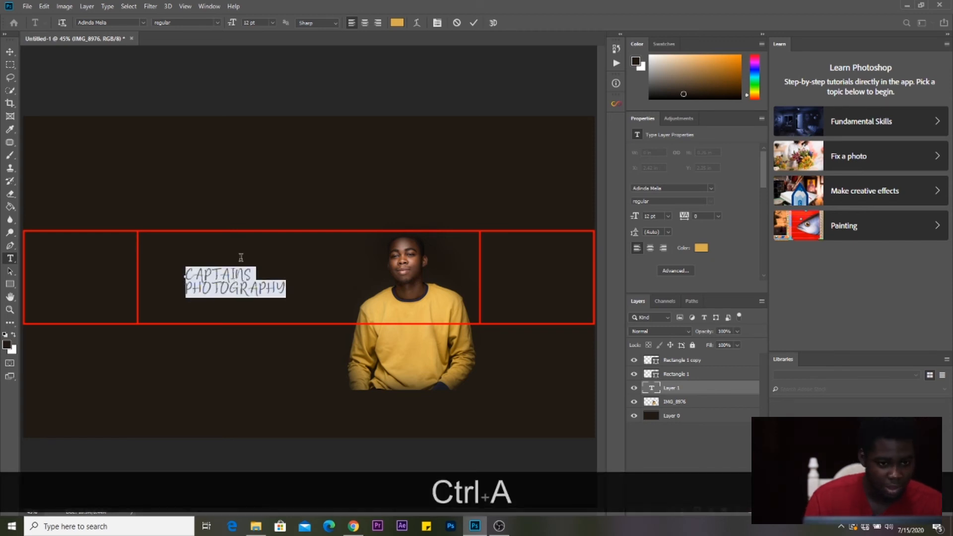
- Centre-align the two lines, raise the size from 18 pt to 24 pt, and commit the text
click(363, 24)
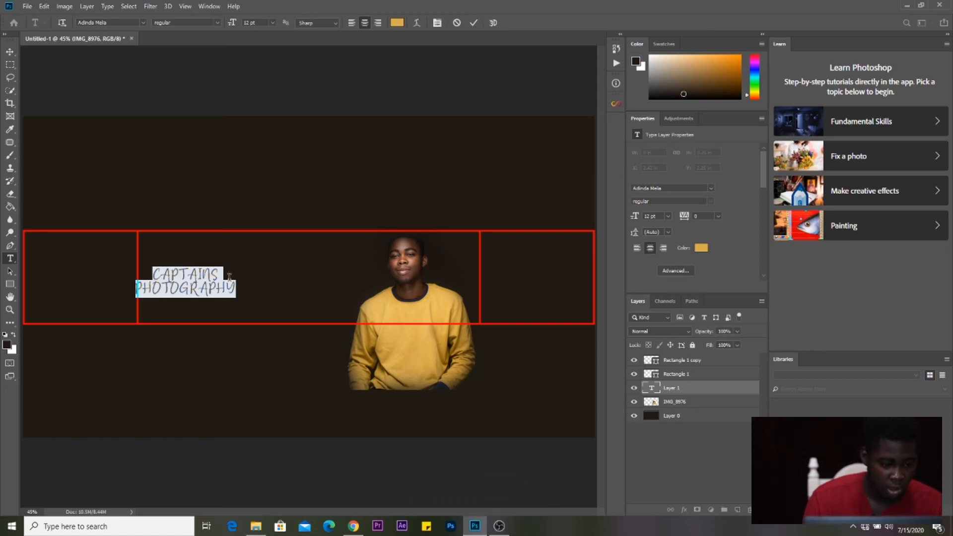
click(273, 22)
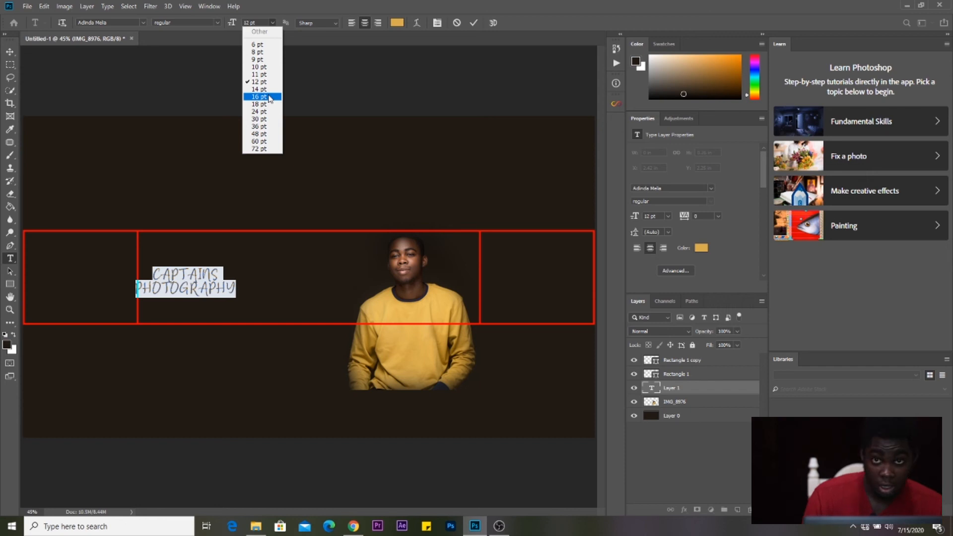
click(267, 103)
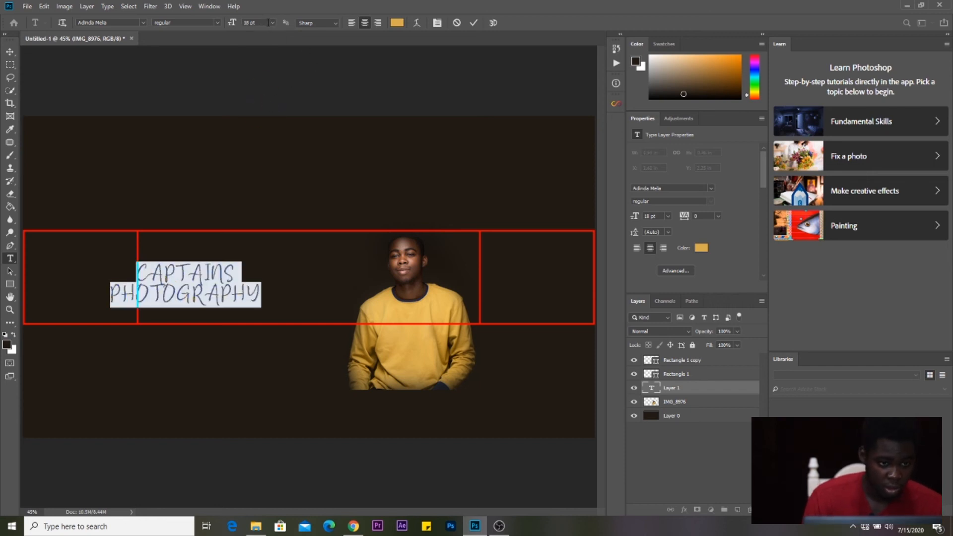
click(266, 22)
click(273, 22)
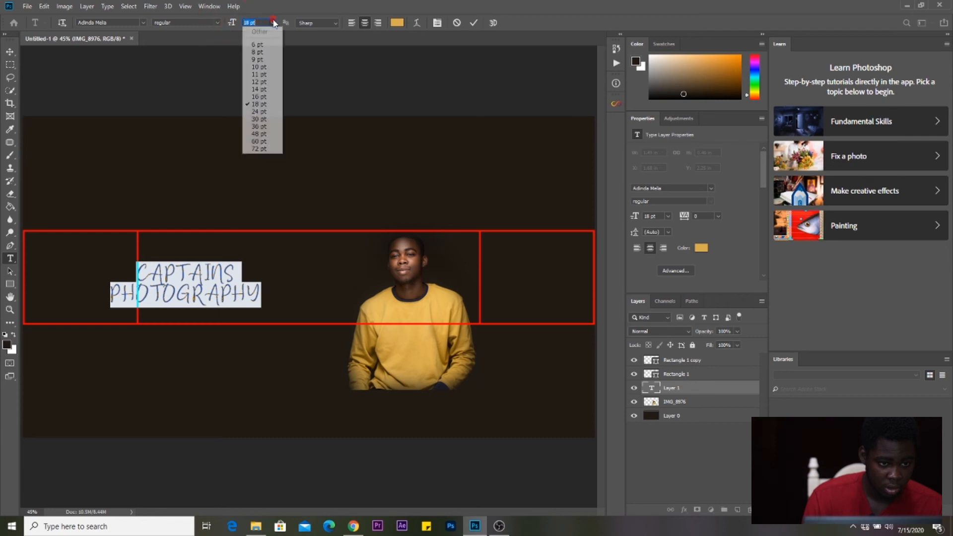
click(267, 112)
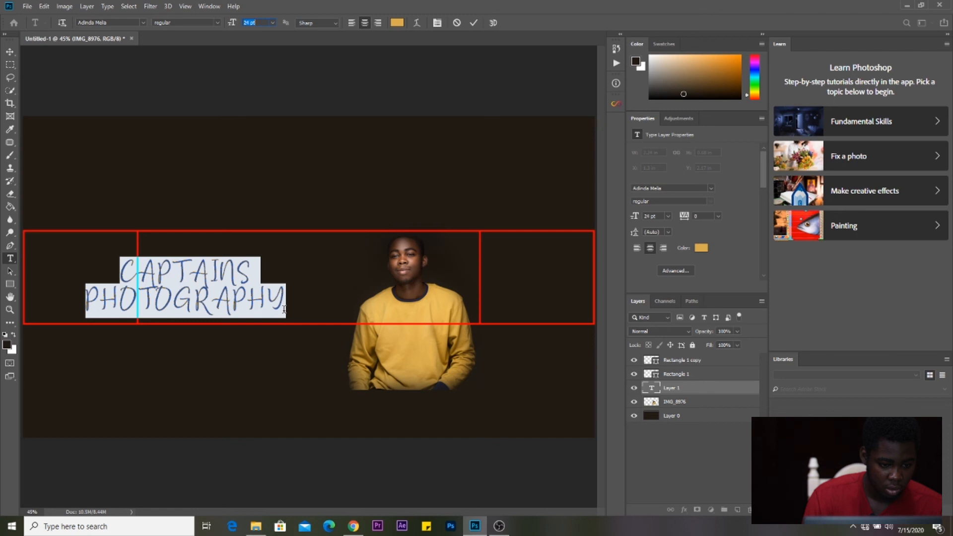
click(475, 23)
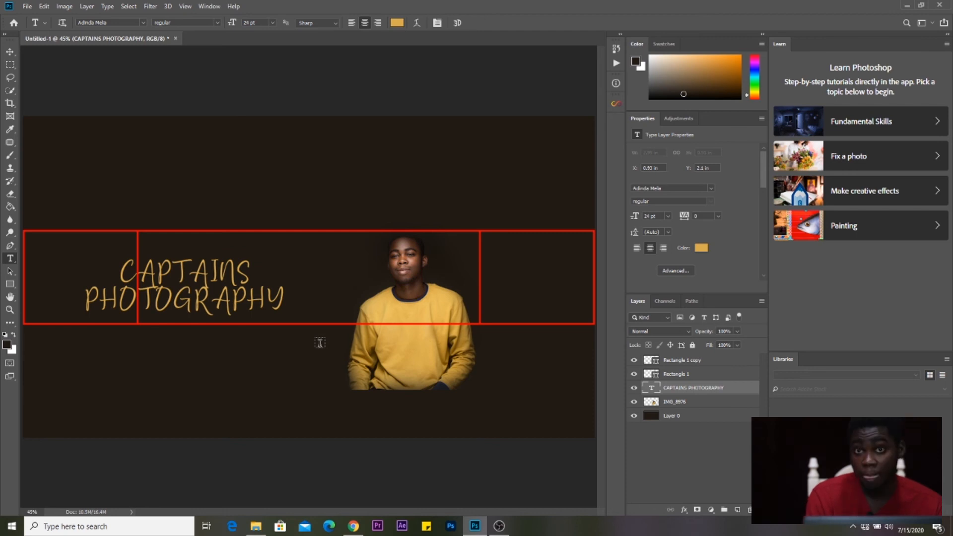
key(ctrl+t)
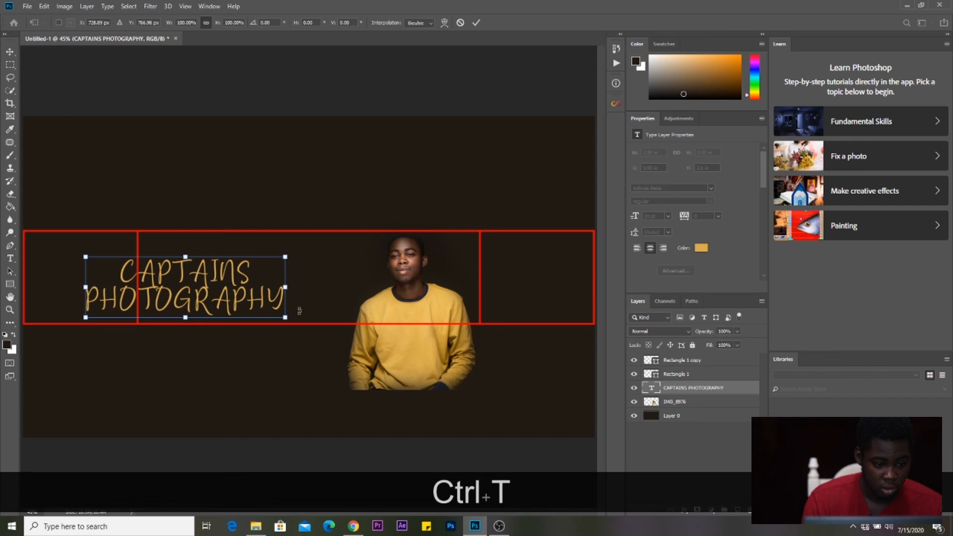
- Tilt the title upward to the right and shrink it to about 94% from its centre
drag(298, 309, 324, 279)
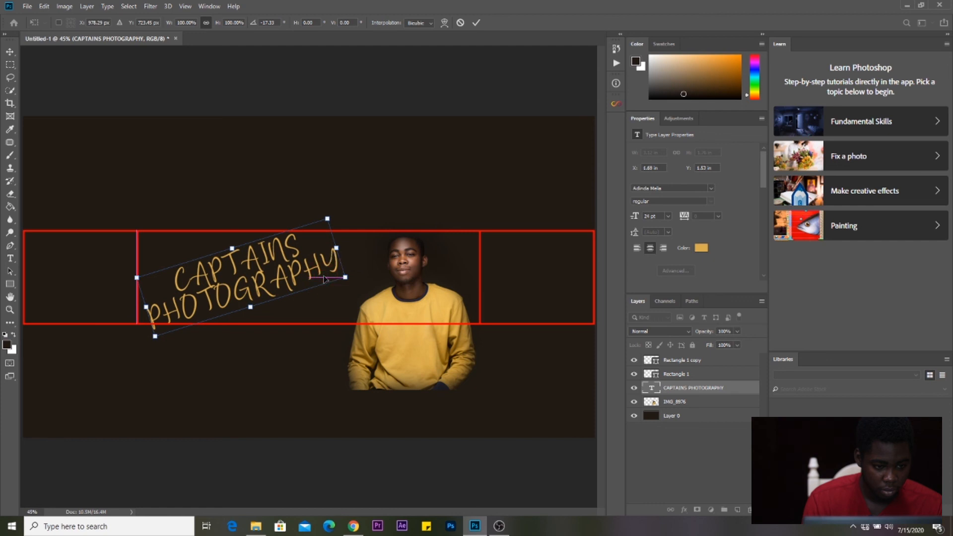
key(alt)
drag(326, 219, 320, 223)
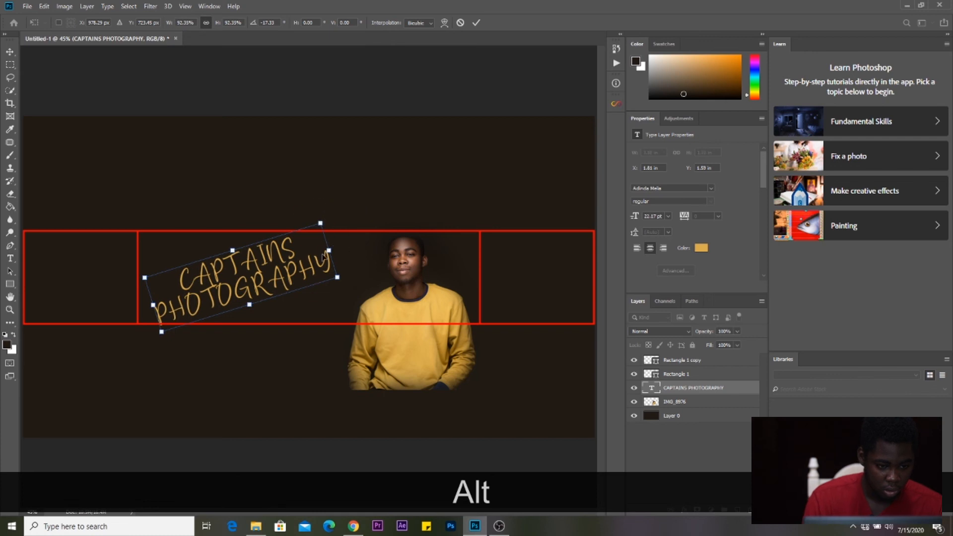
- Adjust the rotated title's position, nudging it left, and apply the transformation
drag(323, 256, 334, 253)
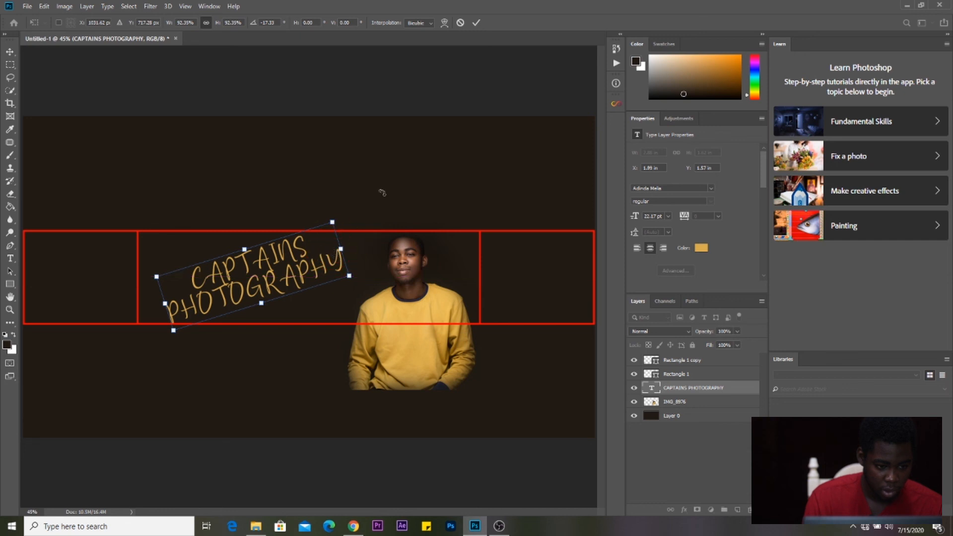
key(Left)
key(Left)
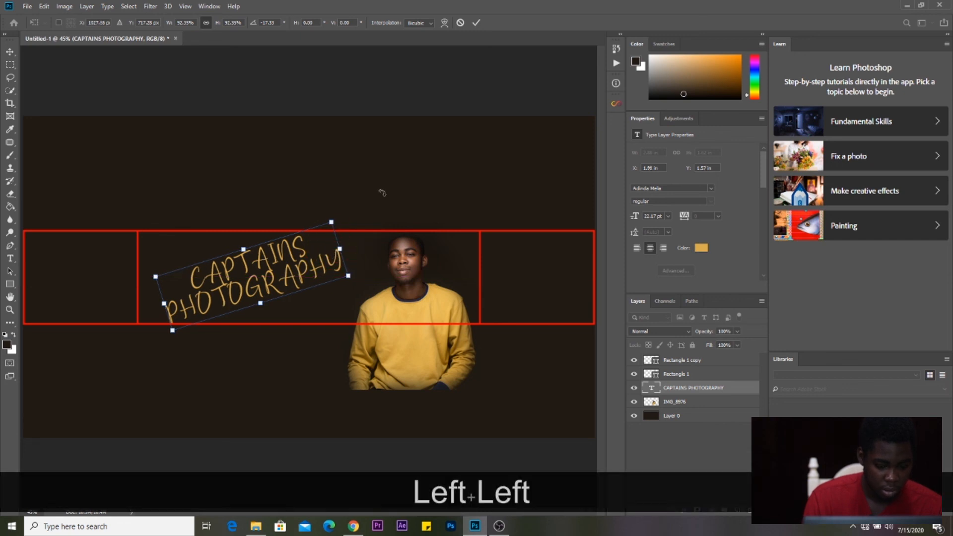
key(Left)
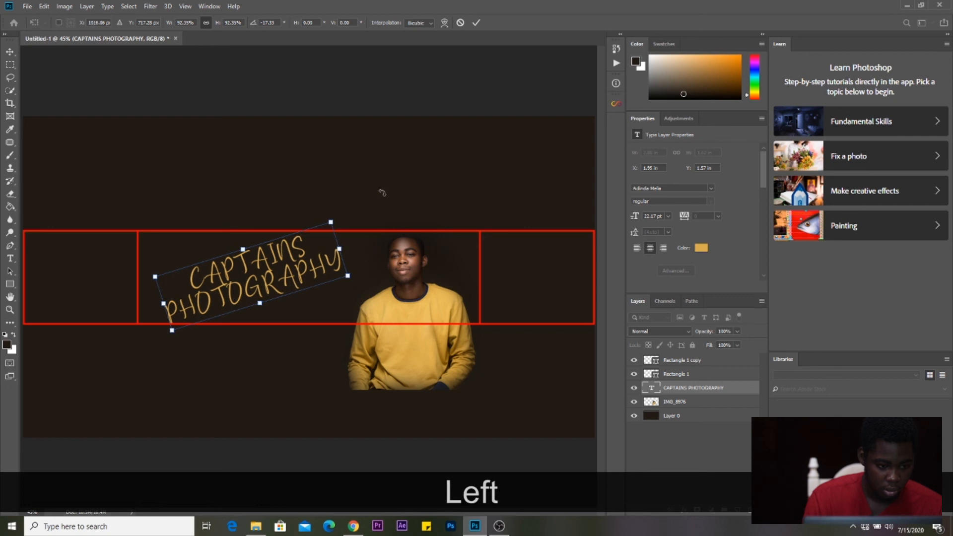
key(Left)
key(Left)
key(Left)
key(Left)
key(Left)
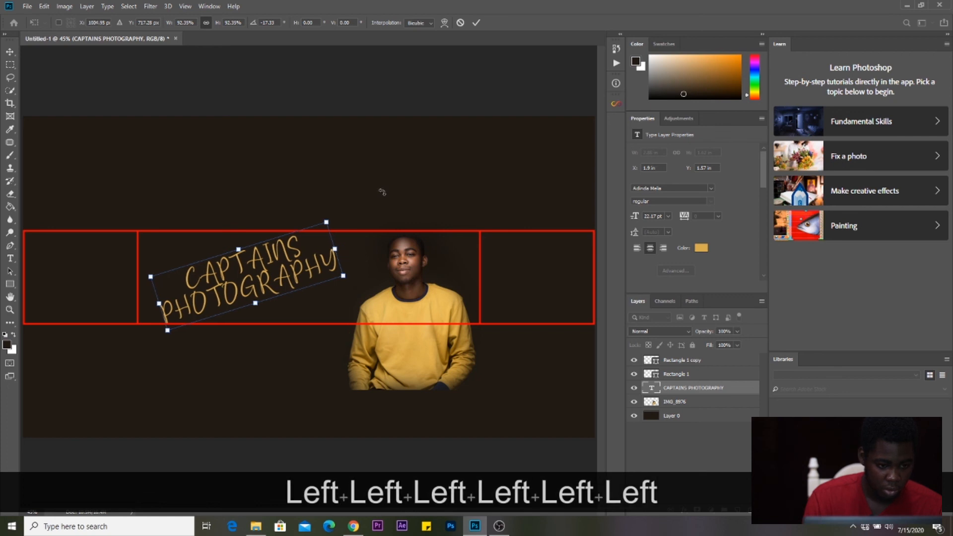
key(Left)
key(Left)
key(Left)
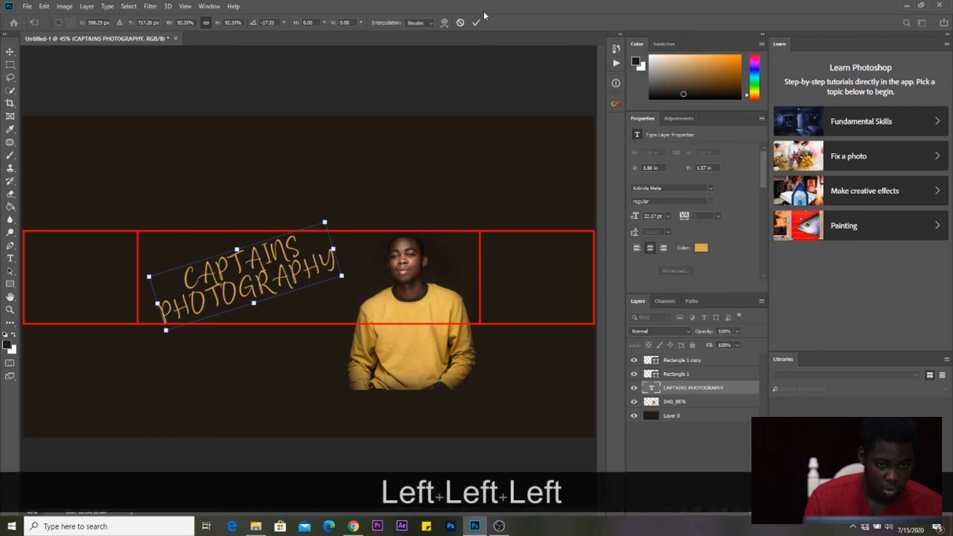
click(476, 23)
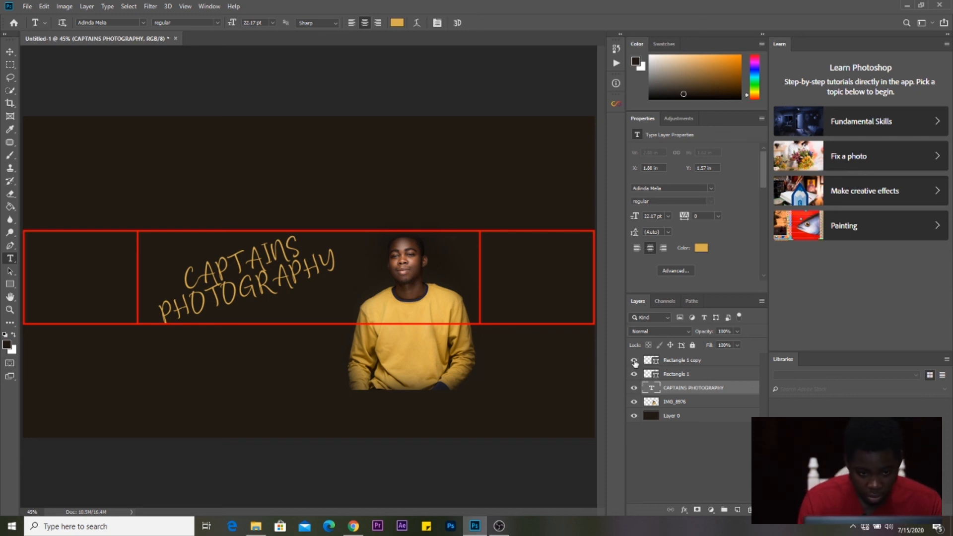
- Hide the Rectangle 1 copy divider lines and the Rectangle 1 red outline layers
click(636, 364)
click(636, 361)
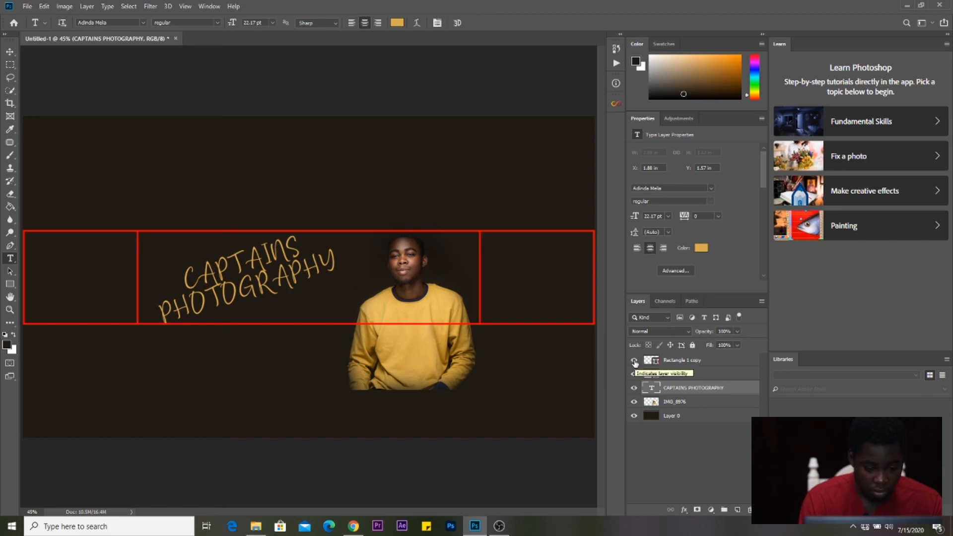
click(635, 362)
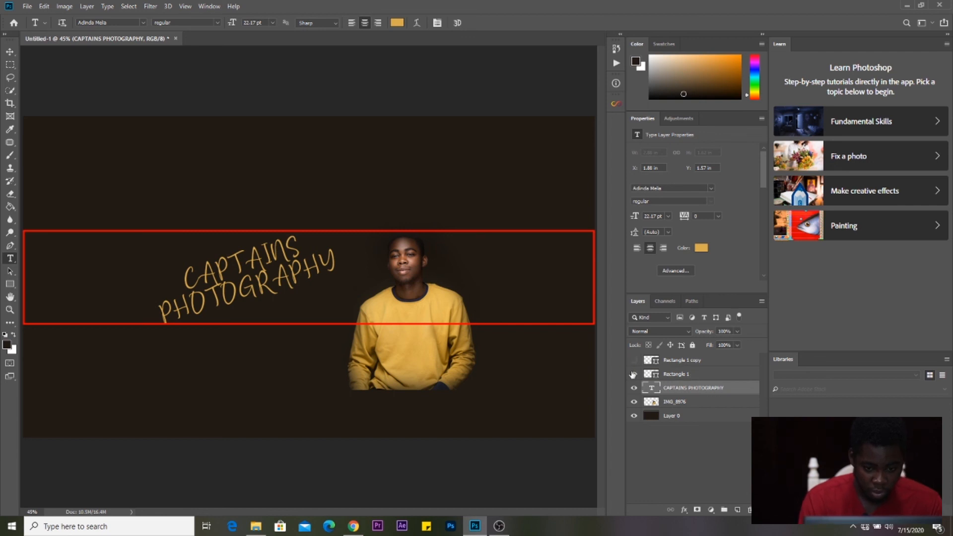
click(635, 374)
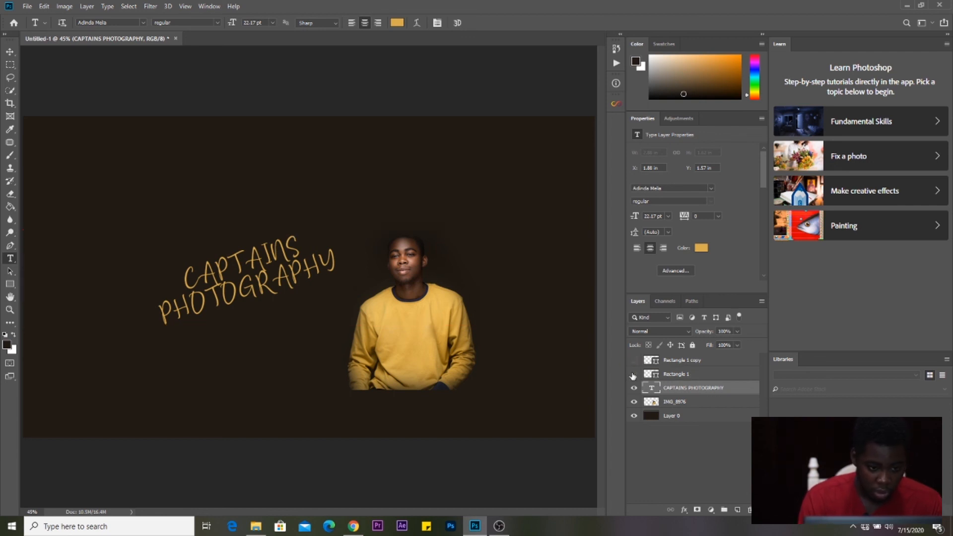
click(28, 6)
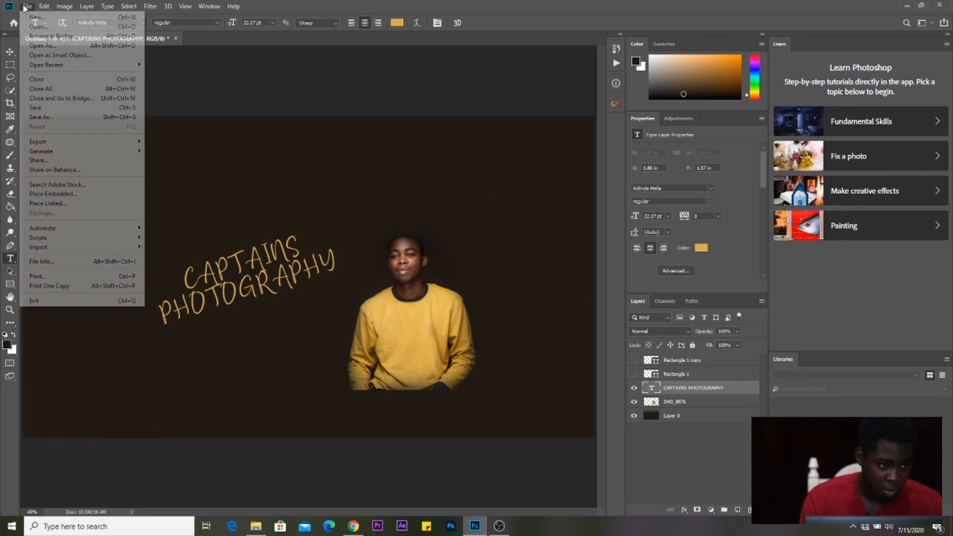
- Save the banner as a JPEG named 'YOUTUBE COVER' in the Cover folder
click(52, 117)
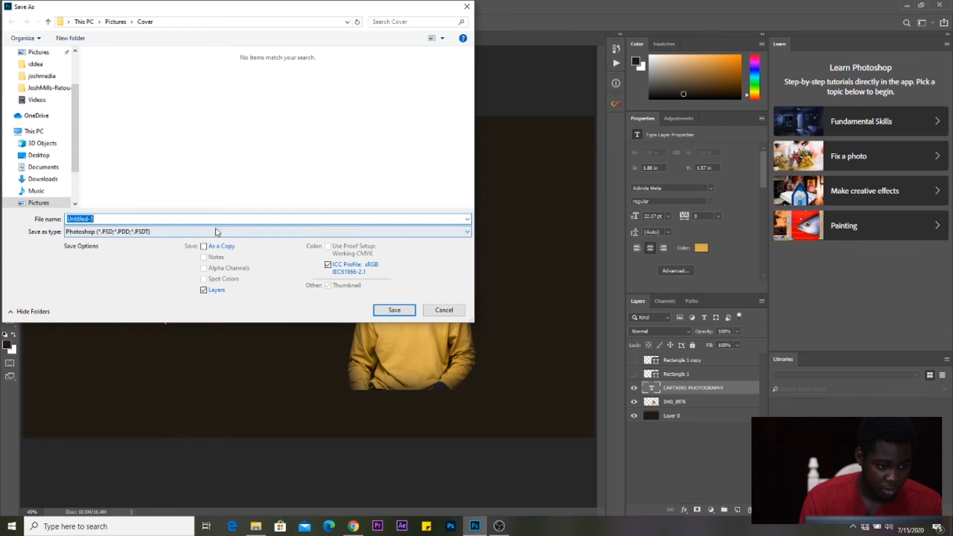
click(99, 235)
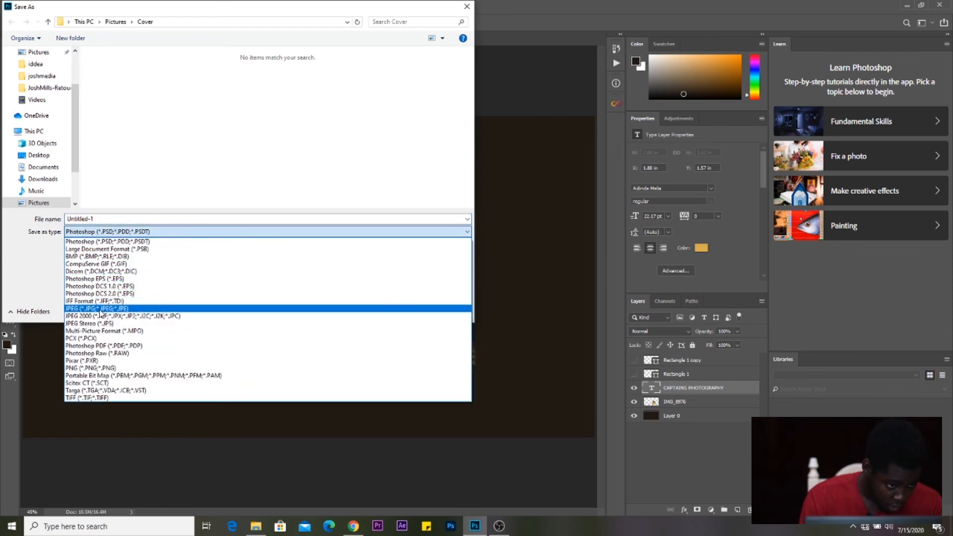
click(102, 309)
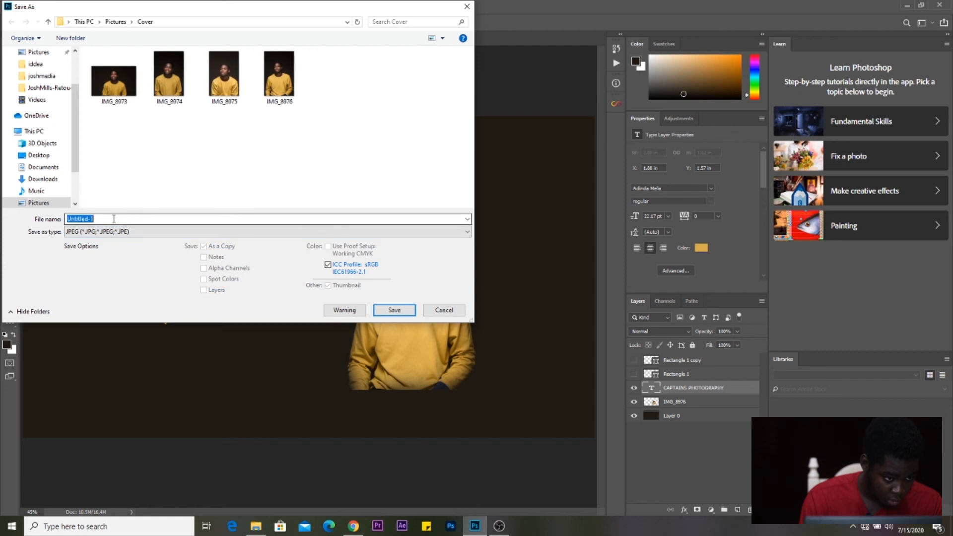
text(y)
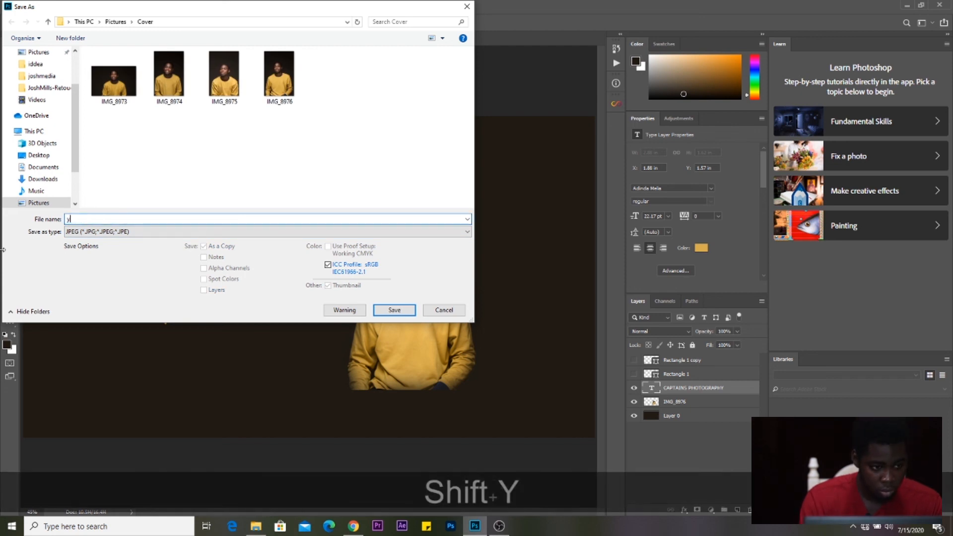
text(OUTUBE)
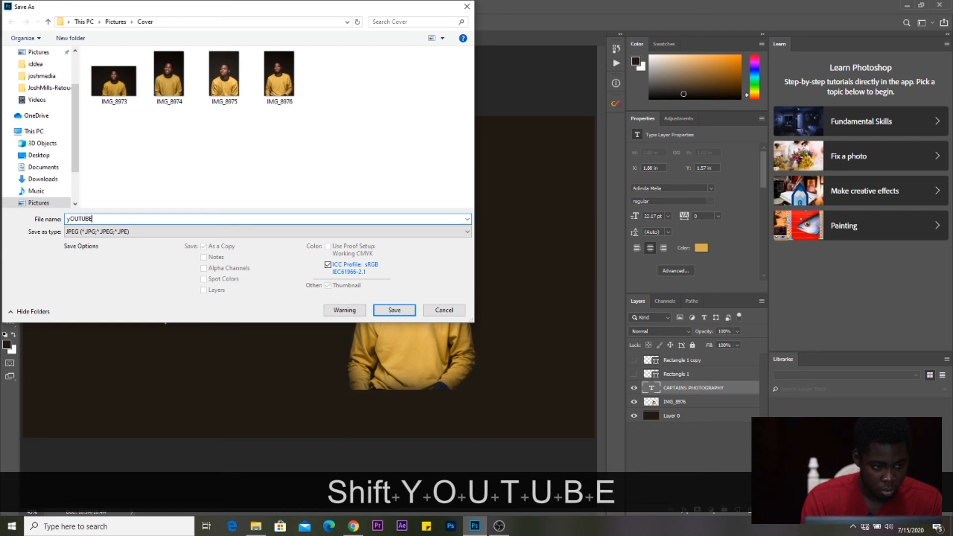
text( COVER)
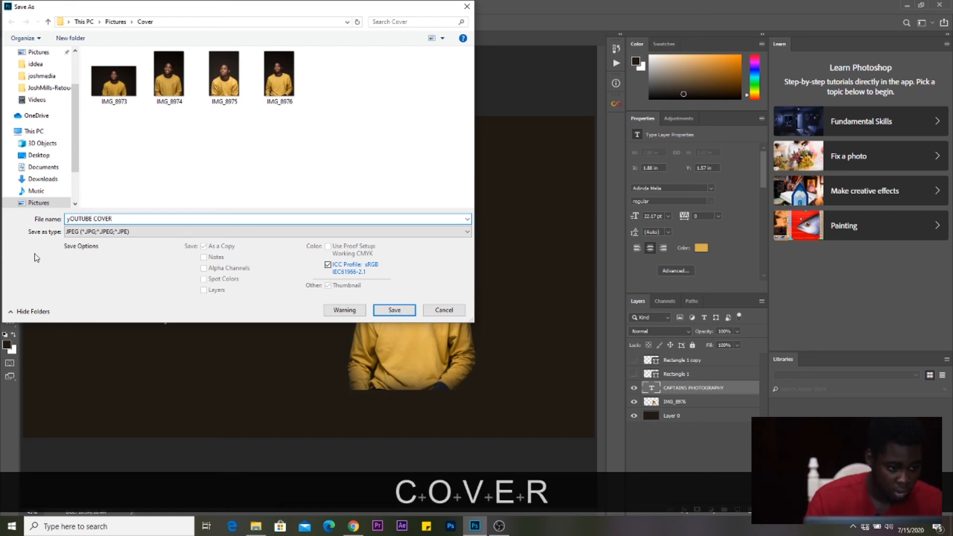
click(70, 218)
key(BackSpace)
text(Y)
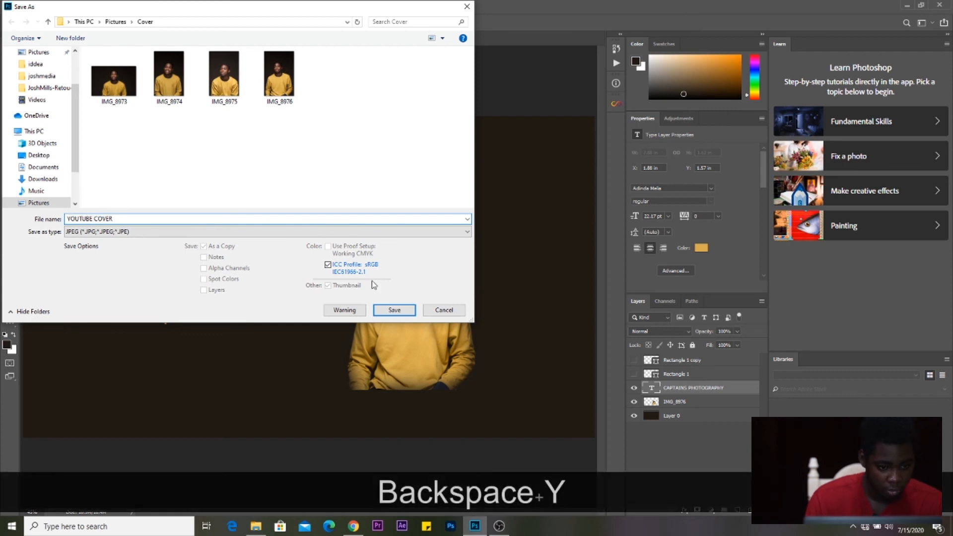
click(395, 310)
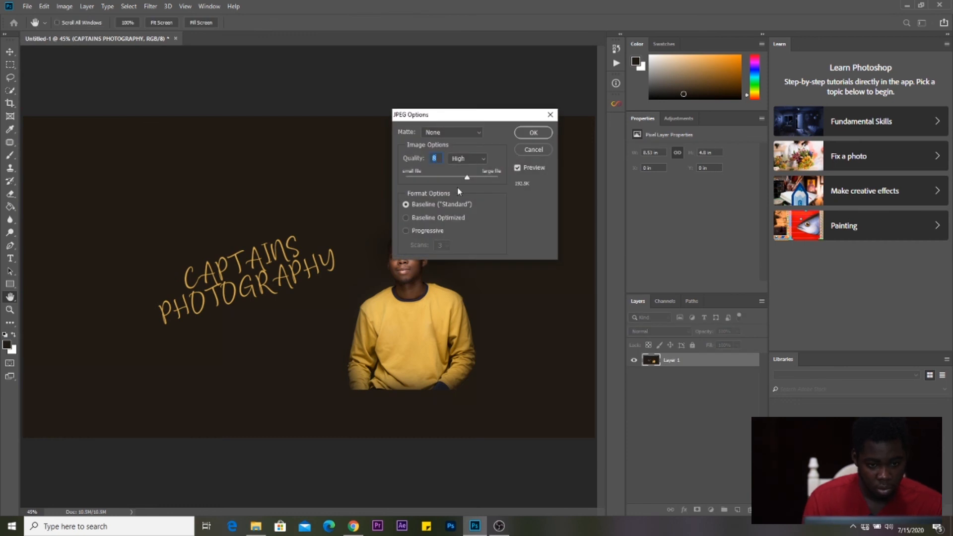
- Set the JPEG quality to 12, Maximum, and confirm
drag(468, 180, 503, 182)
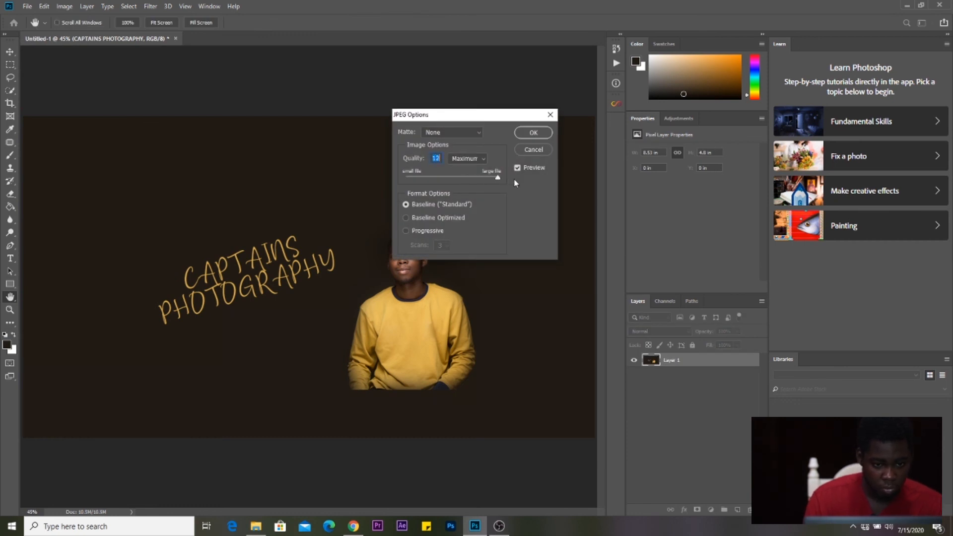
click(538, 132)
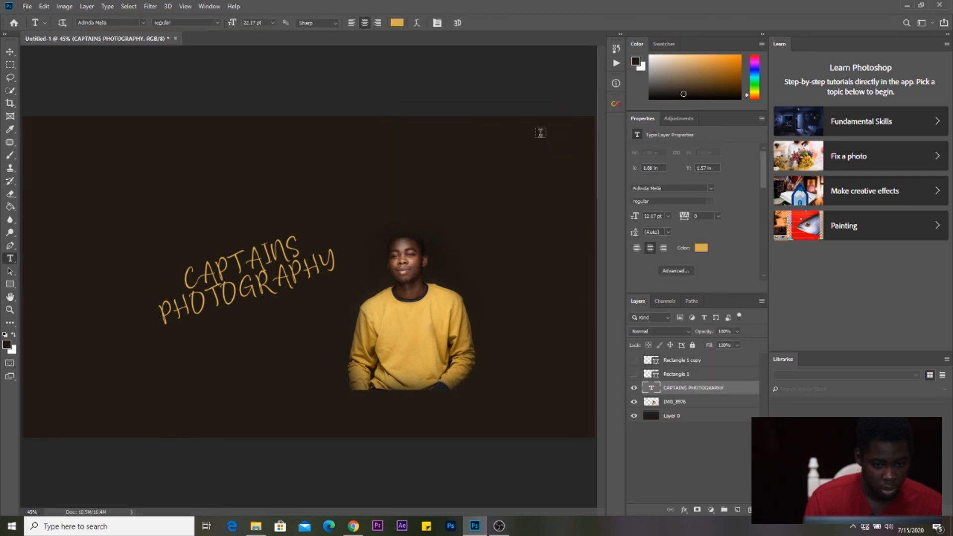
key(super+e)
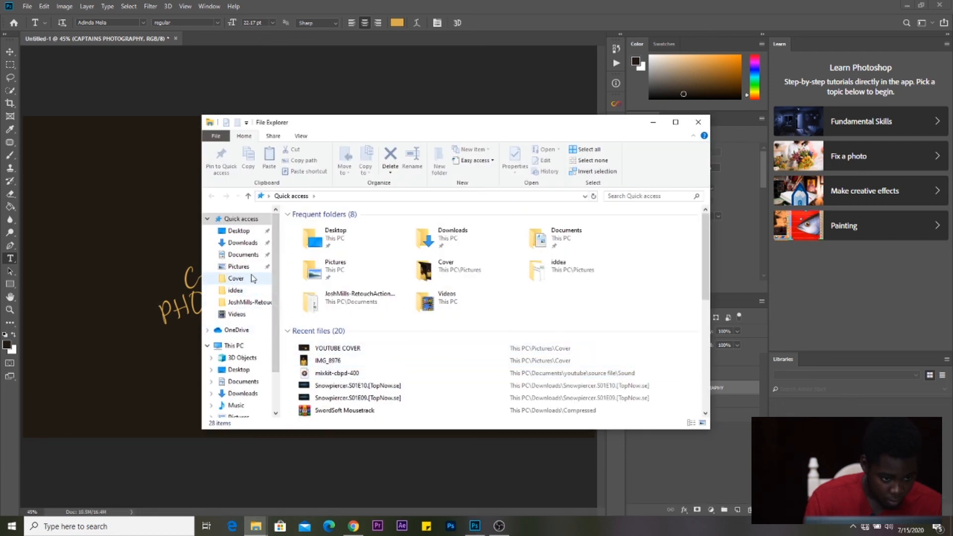
- Open the Cover folder and view YOUTUBE COVER.jpg in Photos
double_click(485, 271)
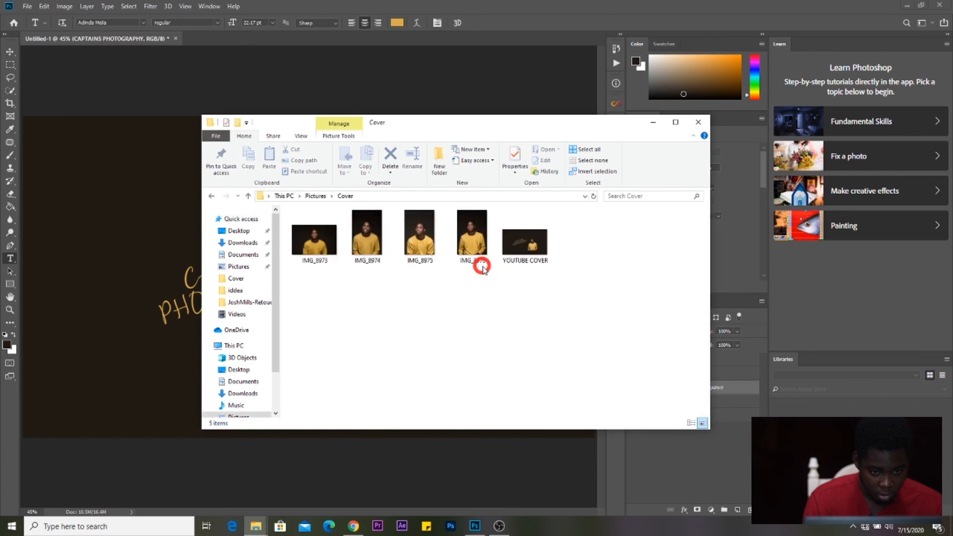
click(519, 255)
double_click(520, 256)
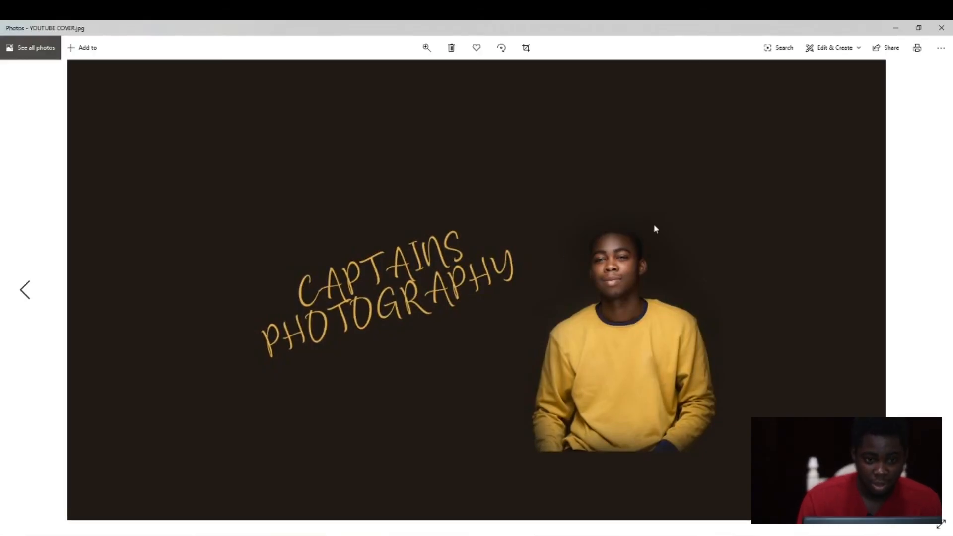
- Start a Slideshow of YOUTUBE COVER.jpg from the See more menu
click(942, 48)
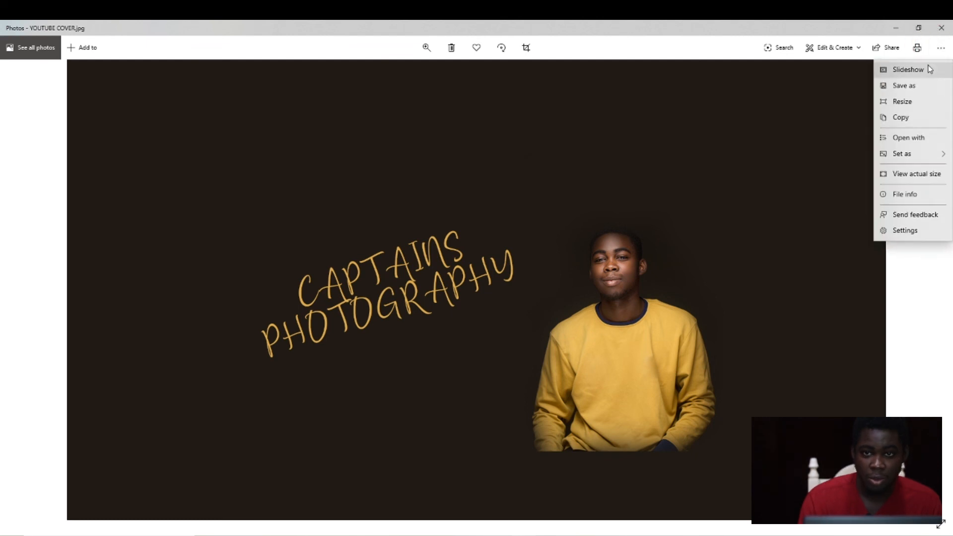
click(930, 70)
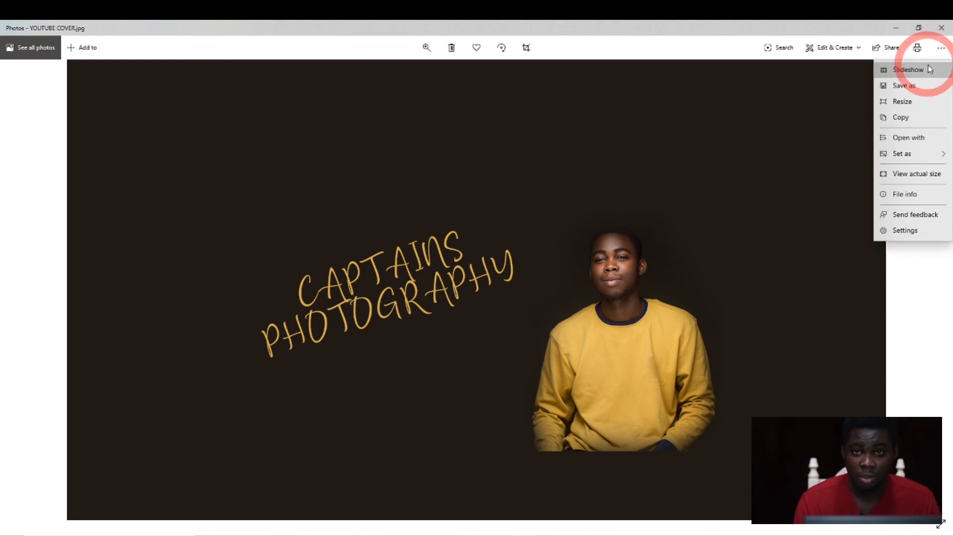